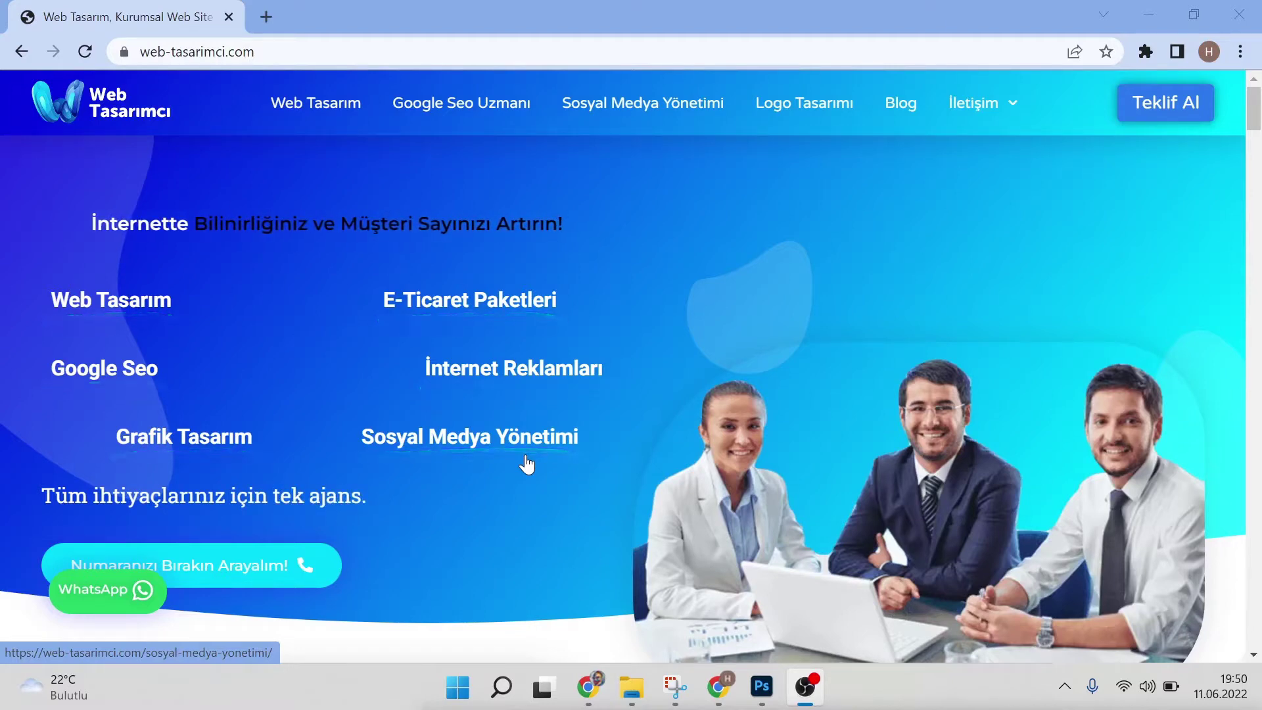
Bring Photoshop to the foreground from the Windows taskbar
{"action": "left_click", "coordinate": [762, 687]}
Close the rawpixel image document and start a new 2254 × 1139 px, 300 ppi document
{"action": "key", "text": "v"}
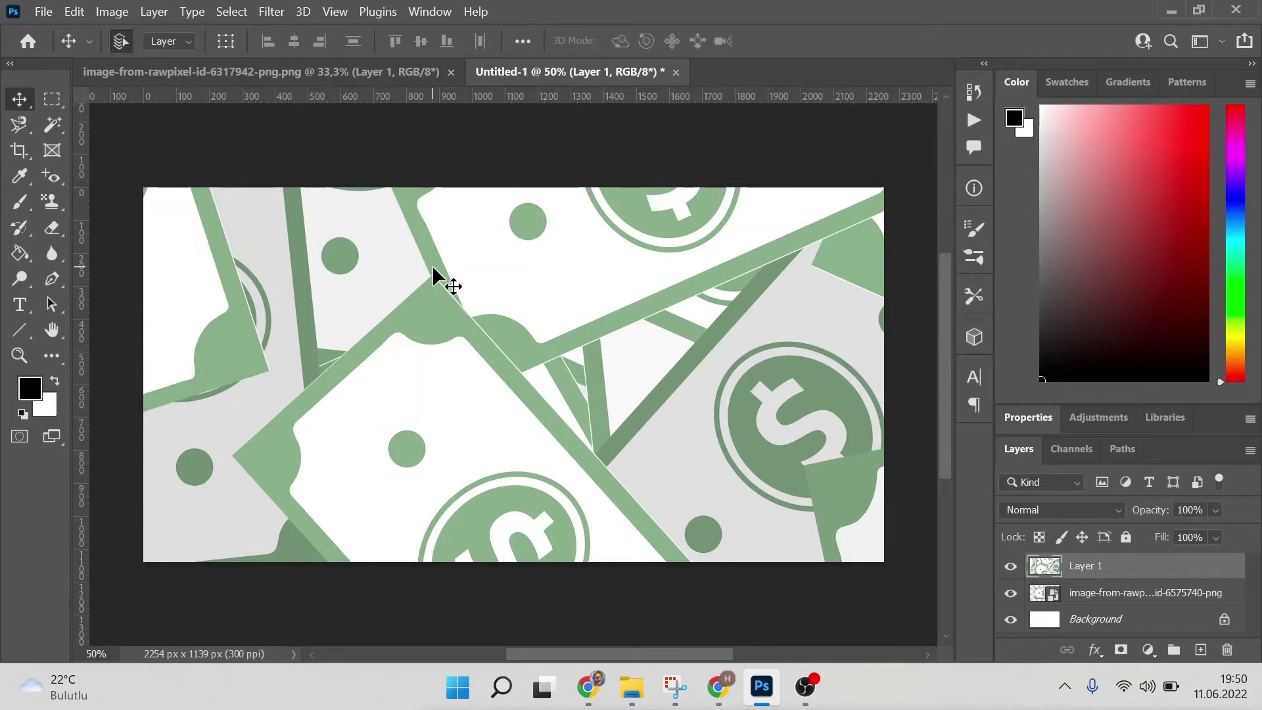
{"action": "left_click", "coordinate": [450, 74]}
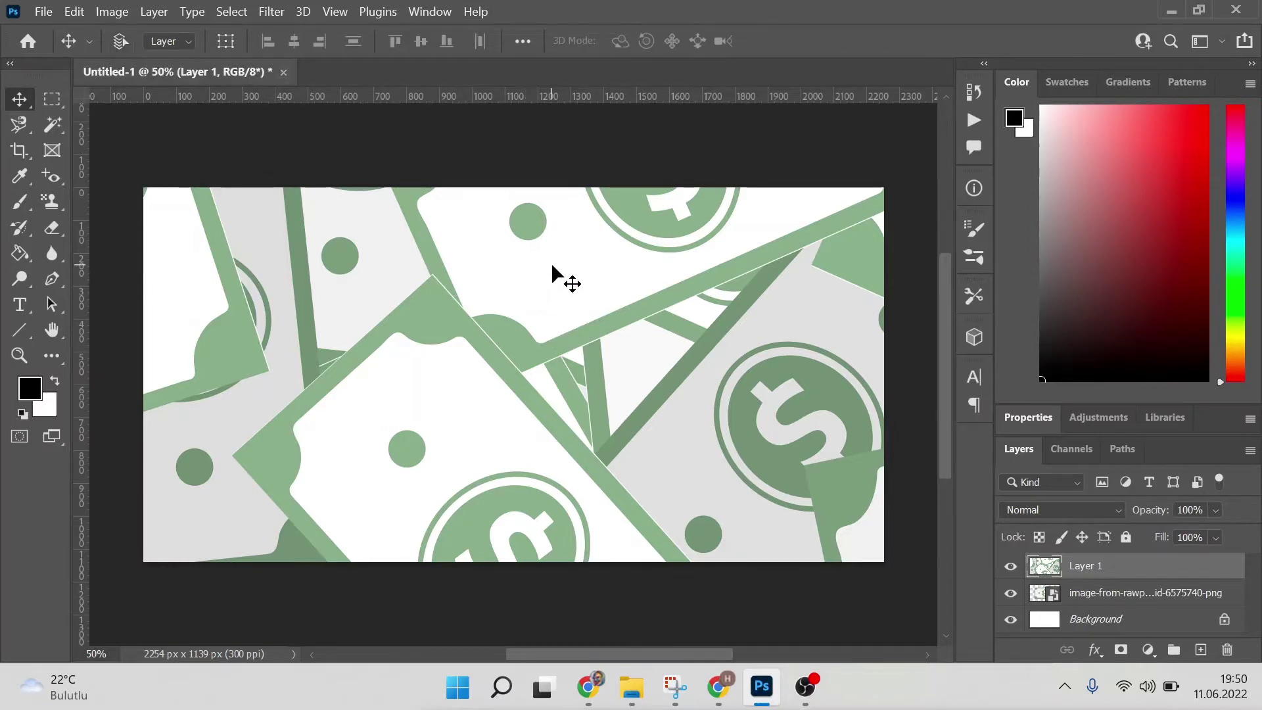
{"action": "key", "text": "ctrl+n"}
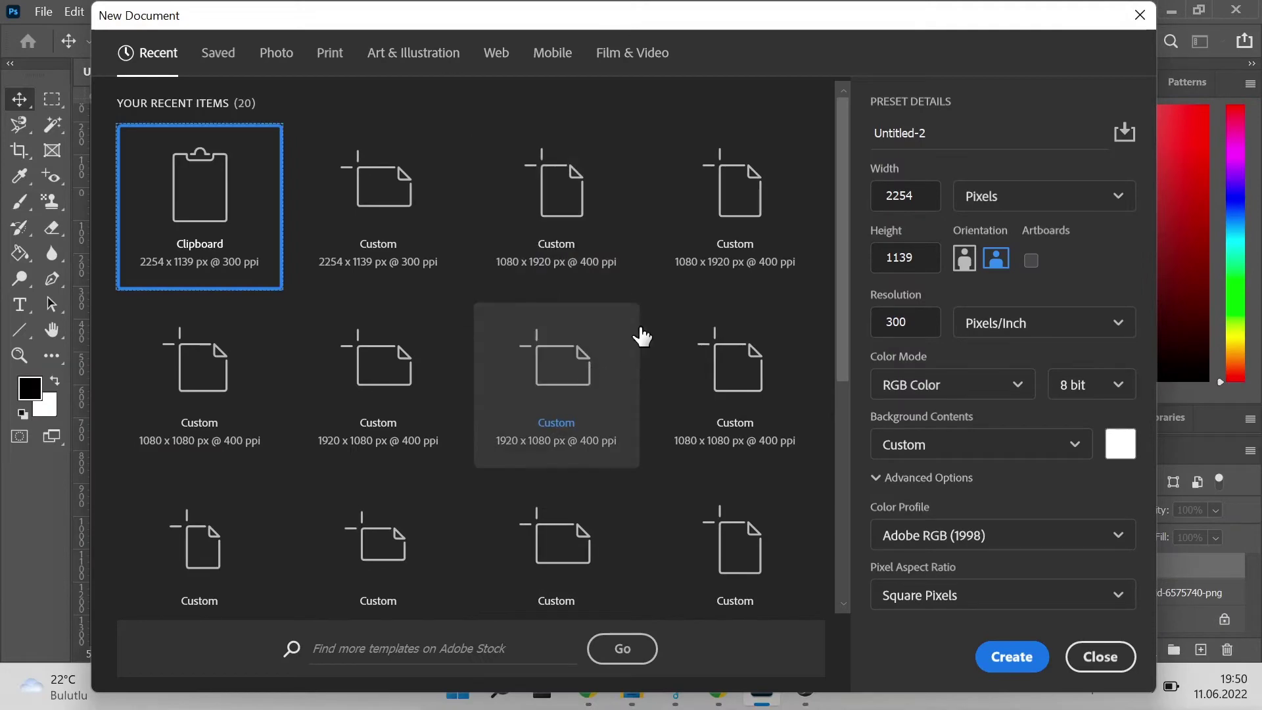
Create the 2254 × 1139 px document and place the dollar bill PNG, scaled to 11.75% and centred
{"action": "left_click", "coordinate": [981, 649]}
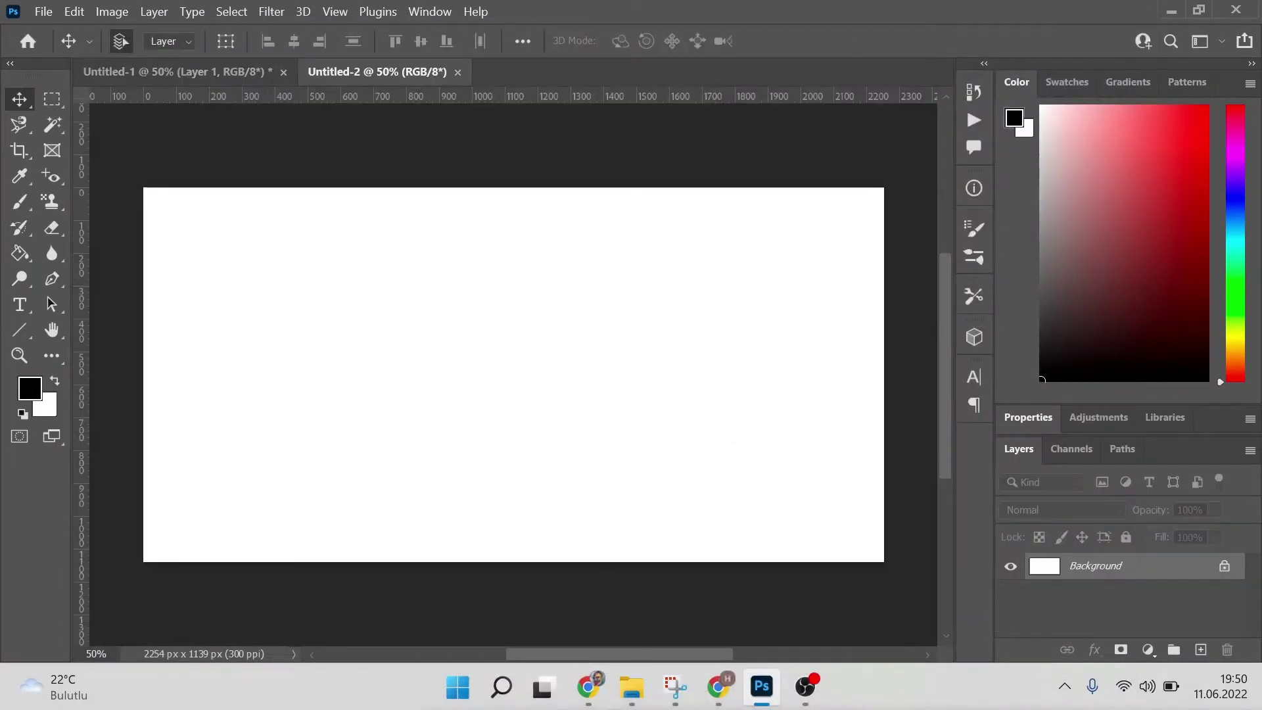
{"action": "left_click", "coordinate": [631, 687]}
{"action": "left_click_drag", "start_coordinate": [786, 267], "coordinate": [364, 388]}
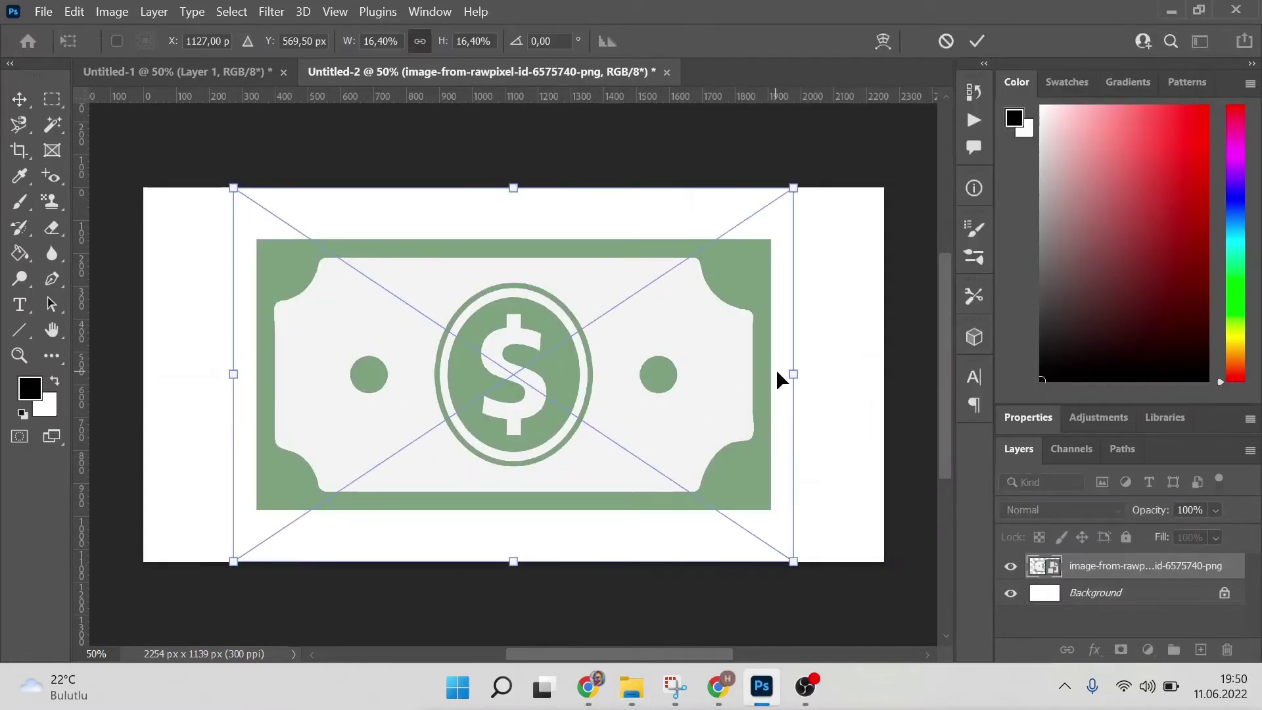
{"action": "mouse_move", "coordinate": [791, 372]}
{"action": "left_mouse_down"}
{"action": "mouse_move", "coordinate": [635, 372]}
{"action": "mouse_move", "coordinate": [694, 378]}
{"action": "mouse_move", "coordinate": [662, 374]}
{"action": "left_mouse_up"}
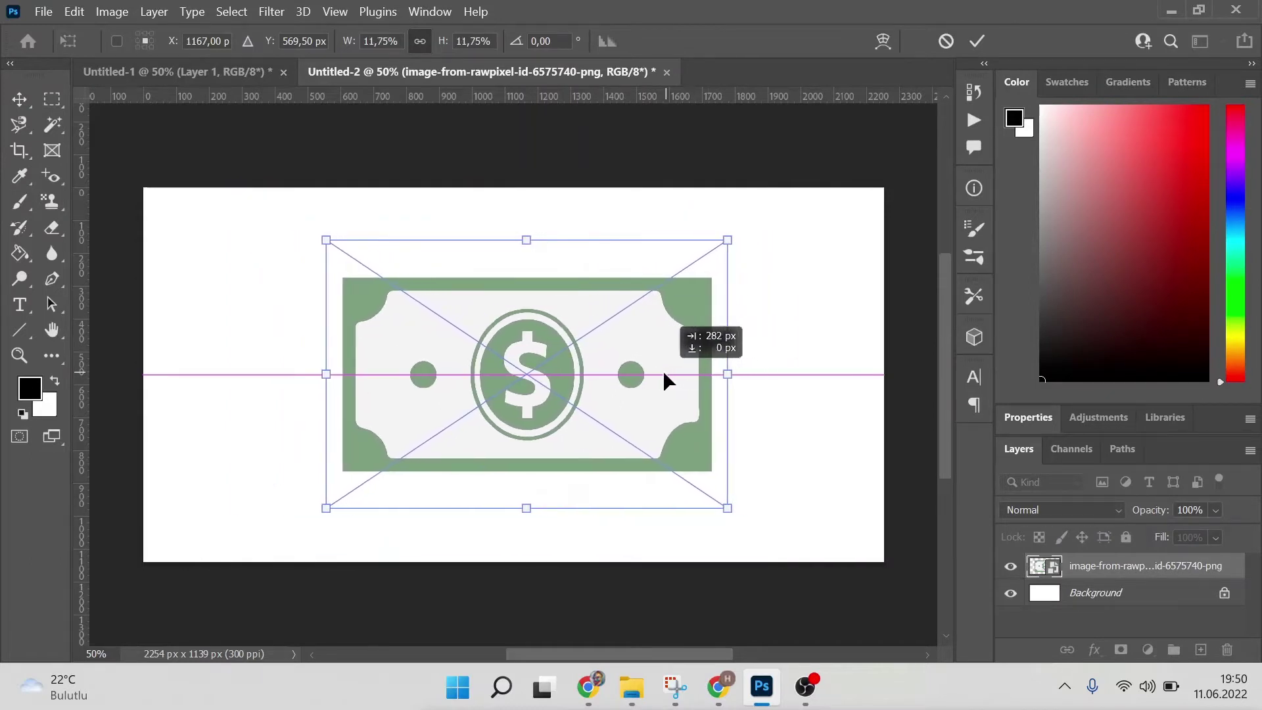
{"action": "key", "text": "Return"}
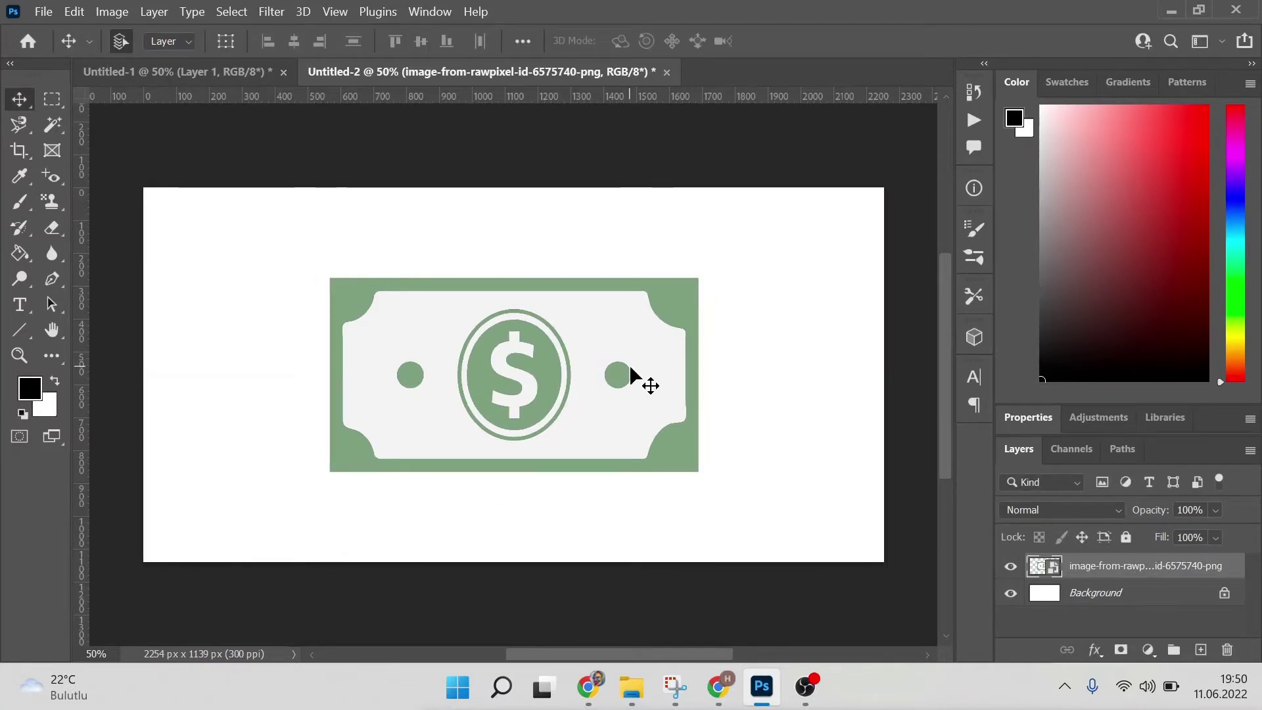
{"action": "left_click", "coordinate": [50, 97]}
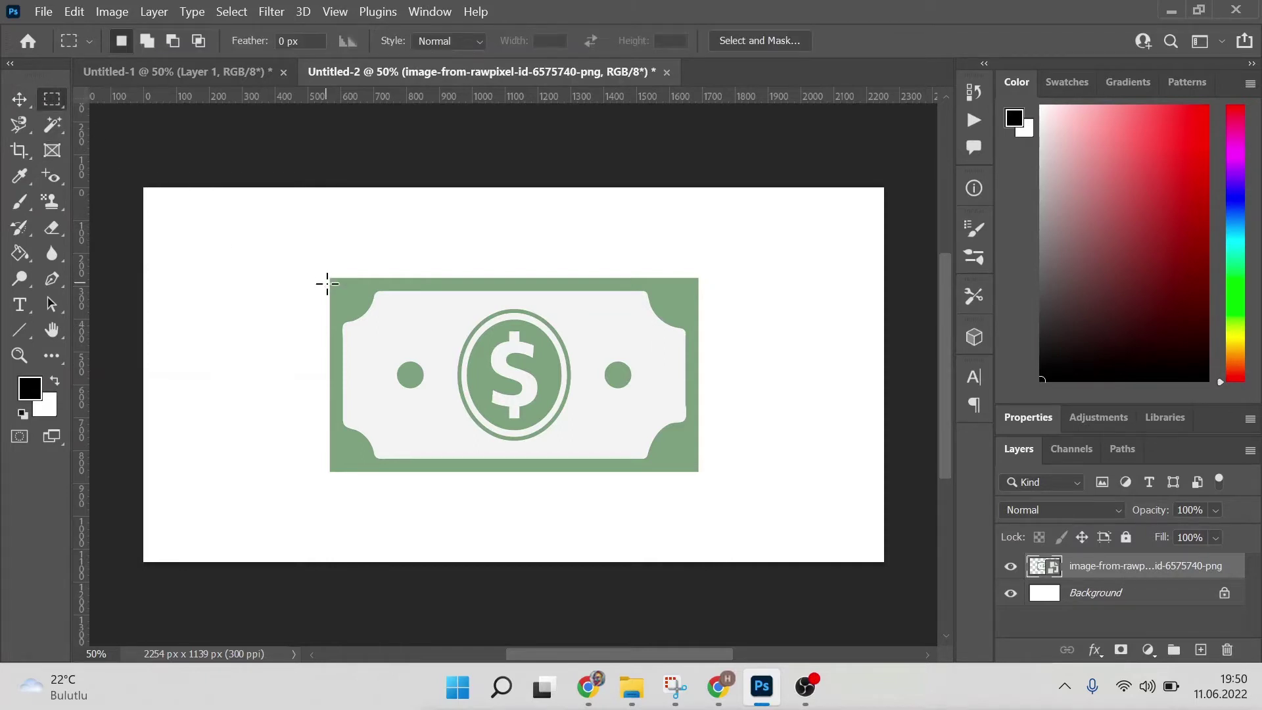
Define the selected dollar bill as the pattern 'dolar desen' and clear the selection
{"action": "mouse_move", "coordinate": [330, 279]}
{"action": "left_mouse_down"}
{"action": "mouse_move", "coordinate": [677, 446]}
{"action": "mouse_move", "coordinate": [698, 469]}
{"action": "left_mouse_up"}
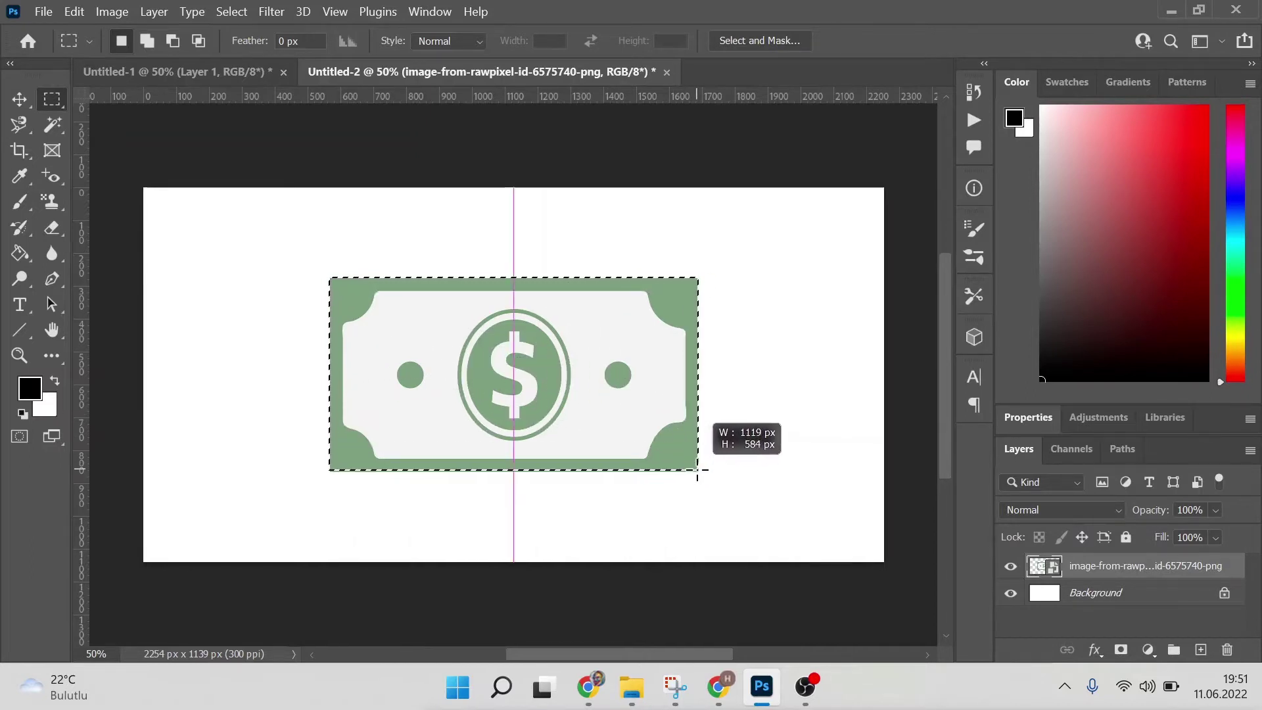
{"action": "left_click_drag", "start_coordinate": [698, 470], "coordinate": [698, 470]}
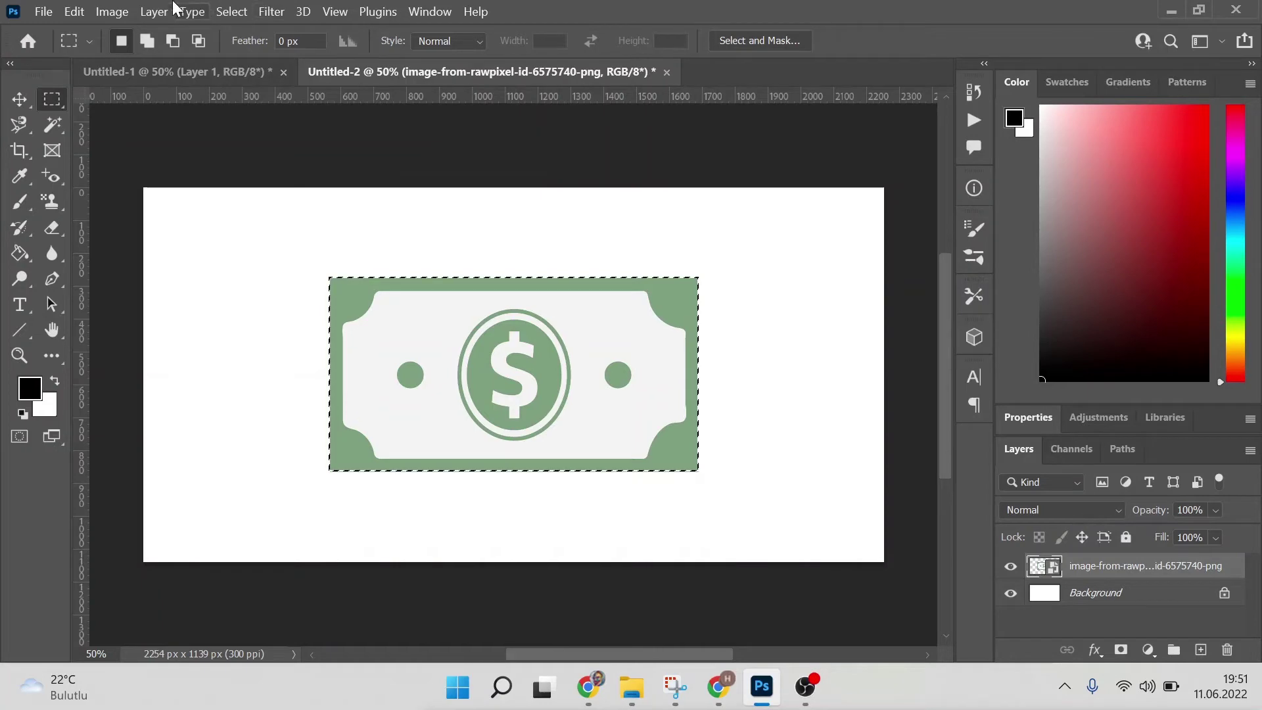
{"action": "left_click", "coordinate": [74, 11]}
{"action": "left_click", "coordinate": [134, 539]}
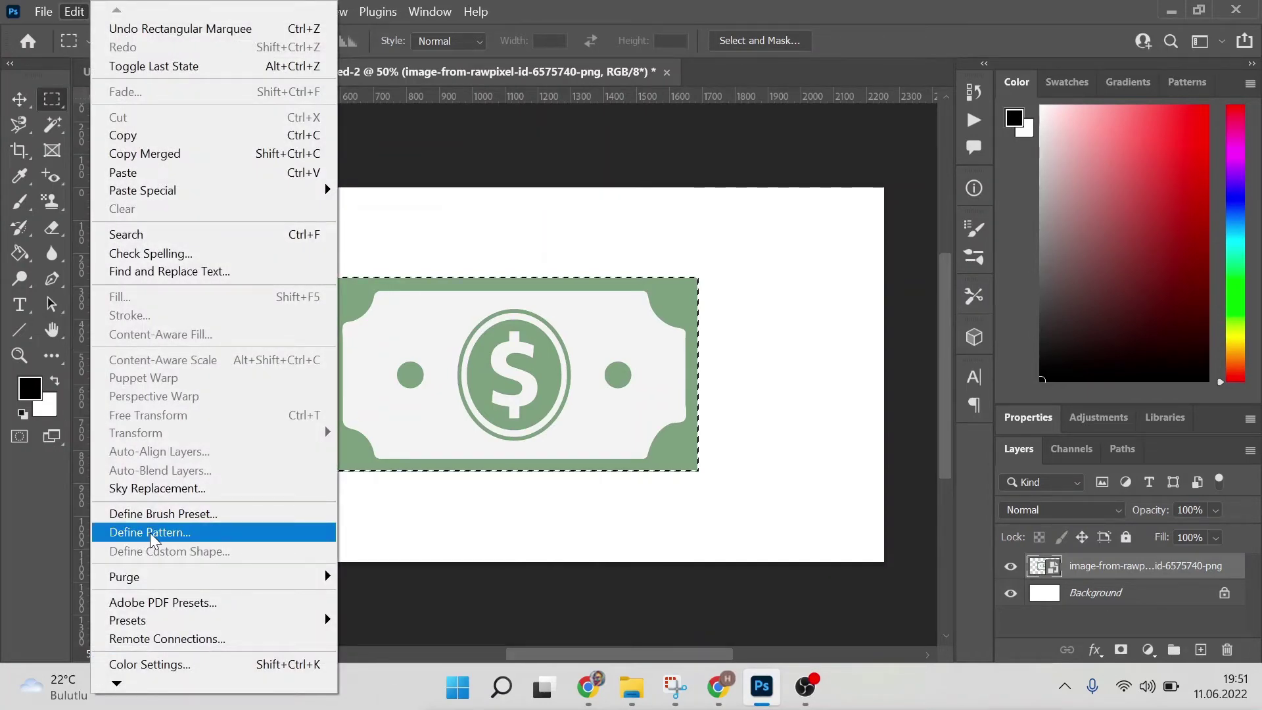
{"action": "type", "text": "dolar desen"}
{"action": "key", "text": "Return"}
{"action": "key", "text": "ctrl+d"}
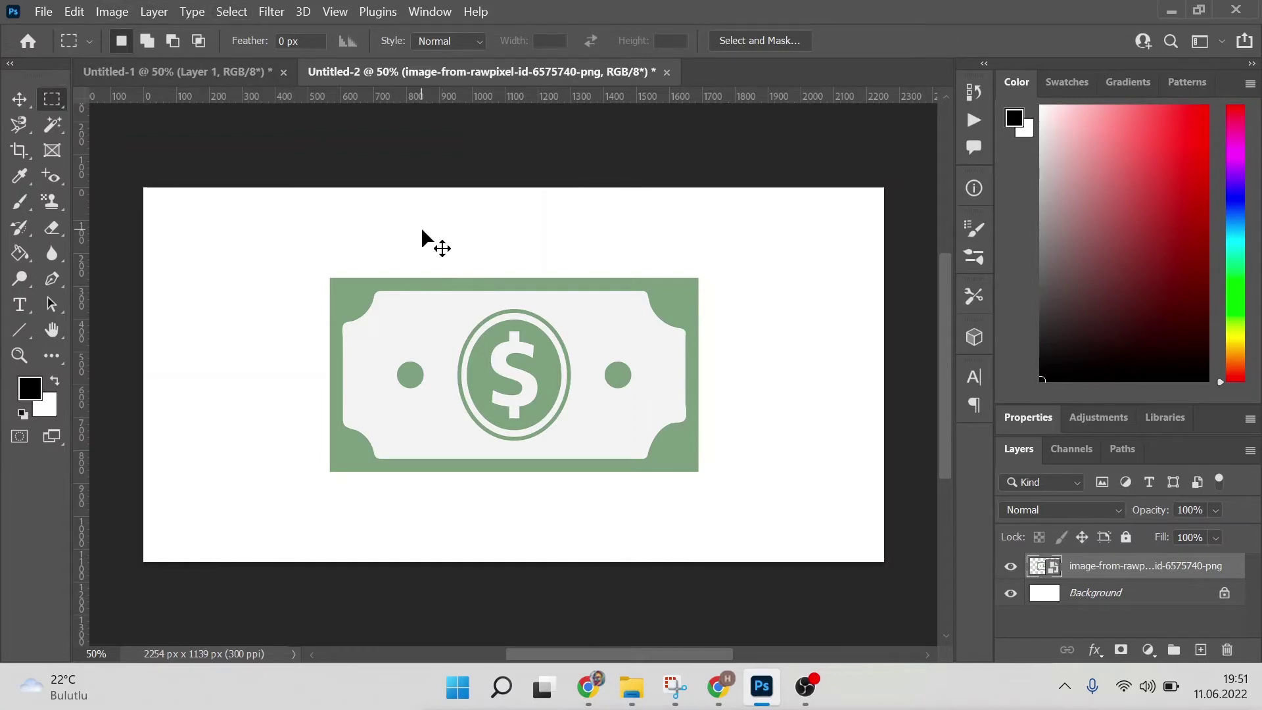
{"action": "key", "text": "ctrl+n"}
Create a portrait 1139 × 2254 px document, fit it in view, and add an empty Layer 1
{"action": "left_click", "coordinate": [966, 260]}
{"action": "left_click", "coordinate": [1003, 658]}
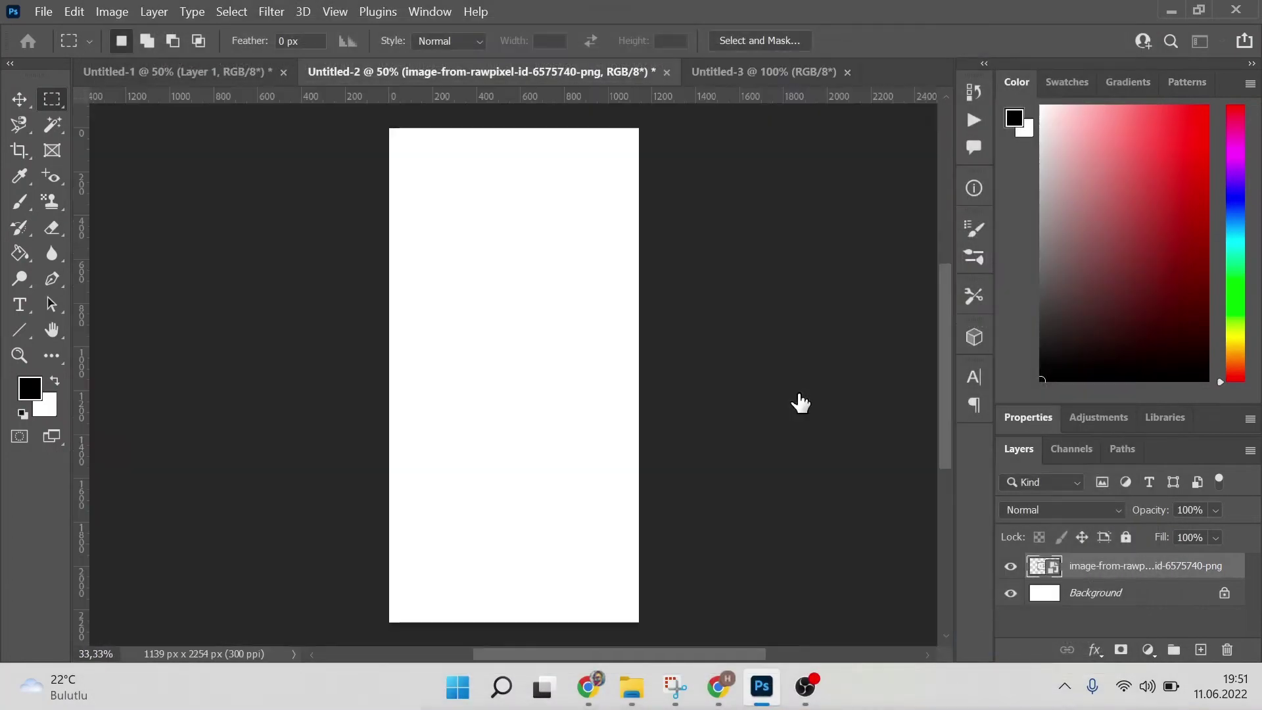
{"action": "key", "text": "z"}
{"action": "left_click_drag", "start_coordinate": [600, 350], "coordinate": [596, 353]}
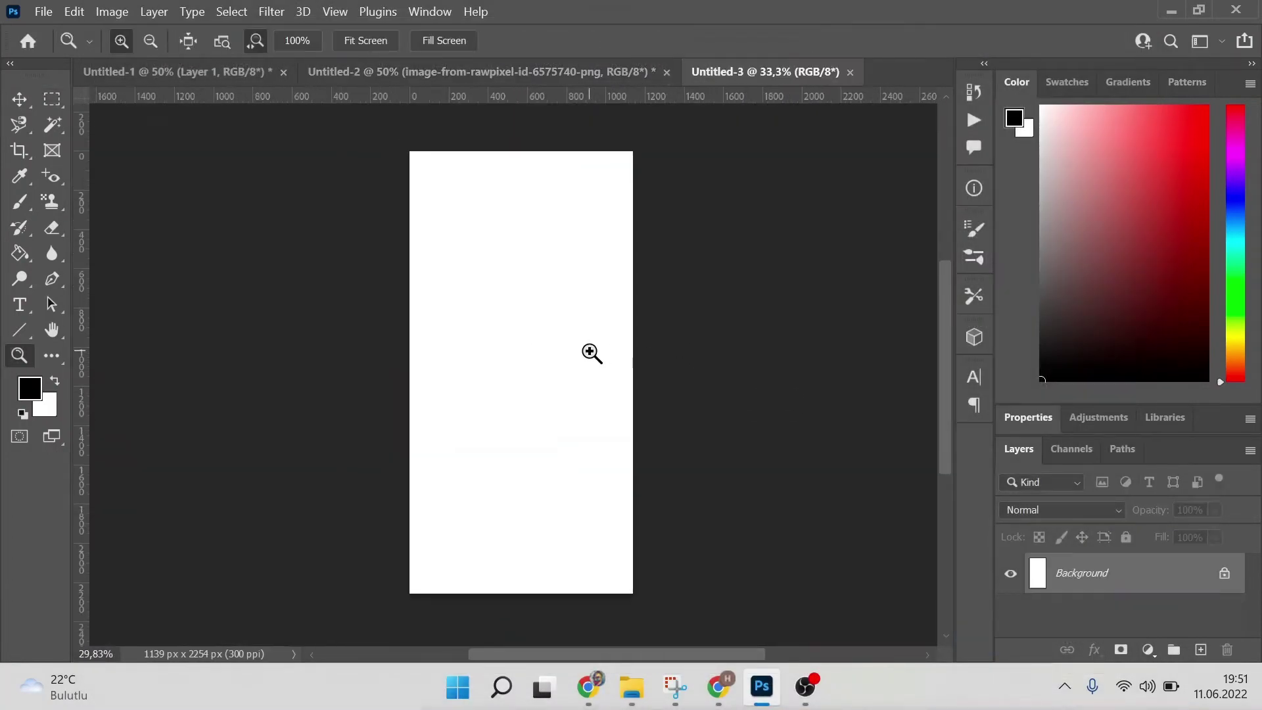
{"action": "key", "text": "v"}
{"action": "left_click", "coordinate": [78, 12]}
{"action": "left_click", "coordinate": [350, 301]}
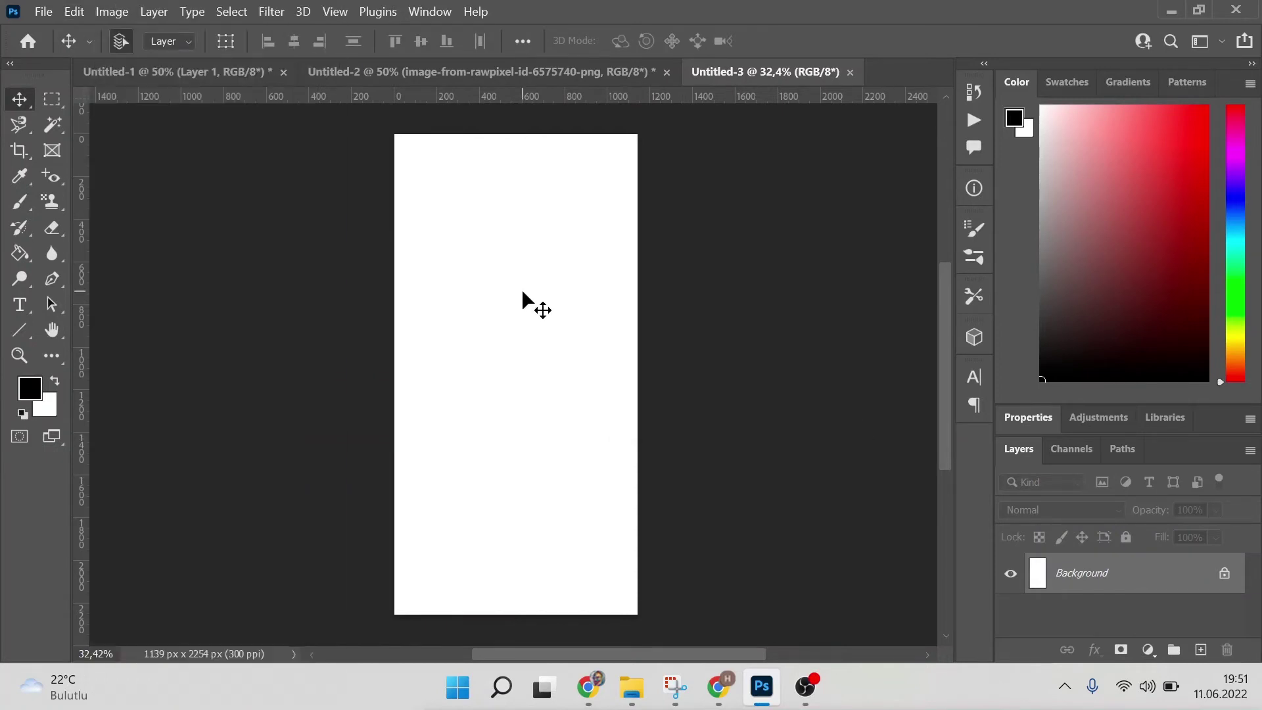
{"action": "left_click", "coordinate": [1199, 650]}
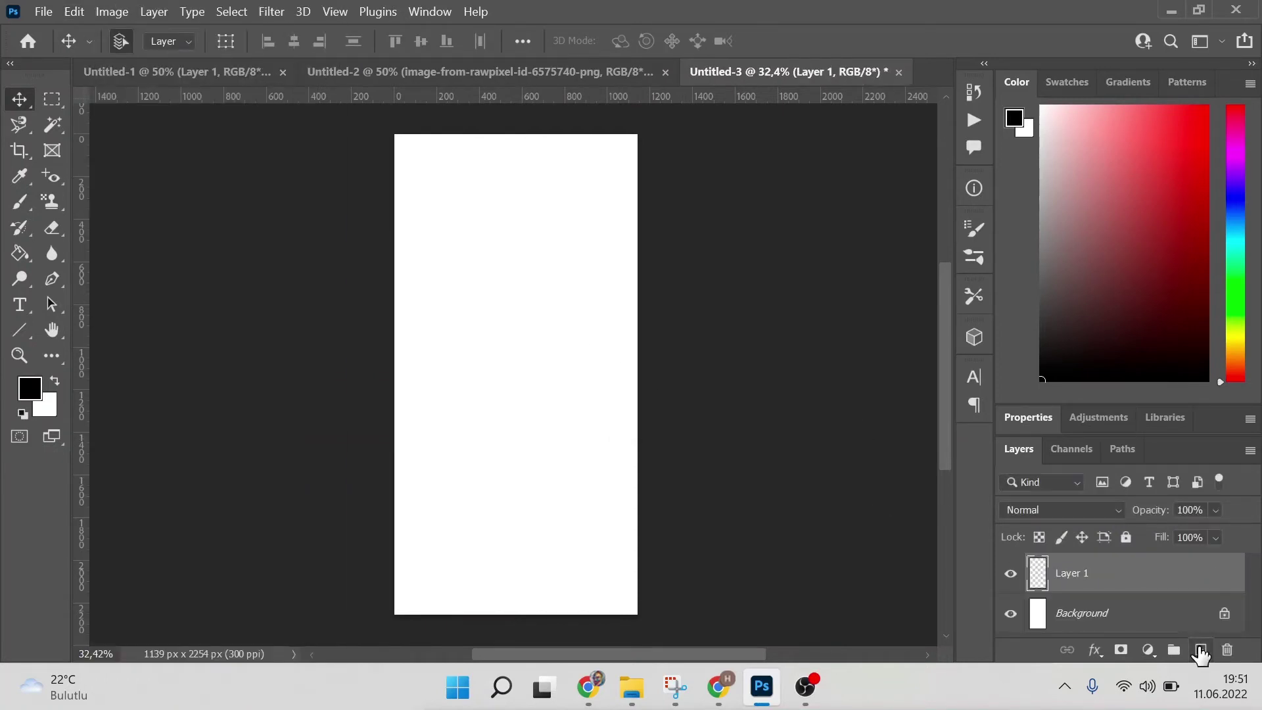
{"action": "left_click", "coordinate": [88, 10]}
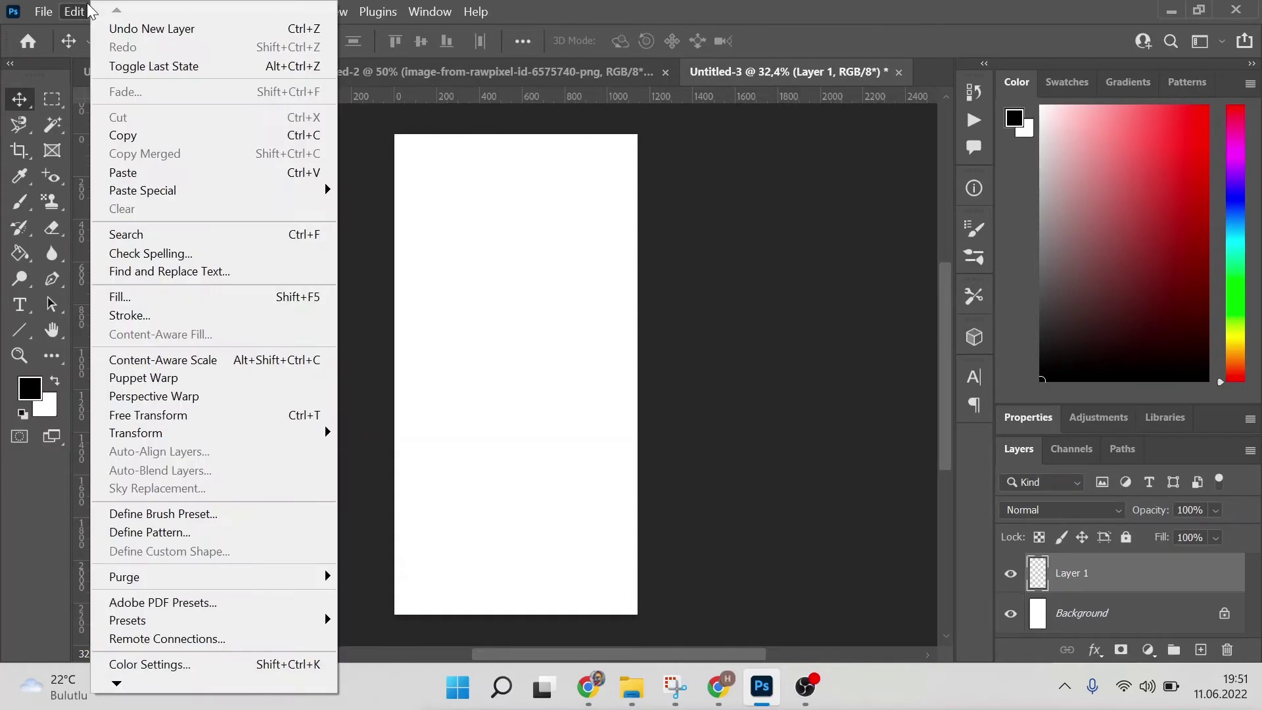
Fill Layer 1 with the dollar-bill Custom Pattern using the Random Fill script
{"action": "left_click", "coordinate": [118, 296]}
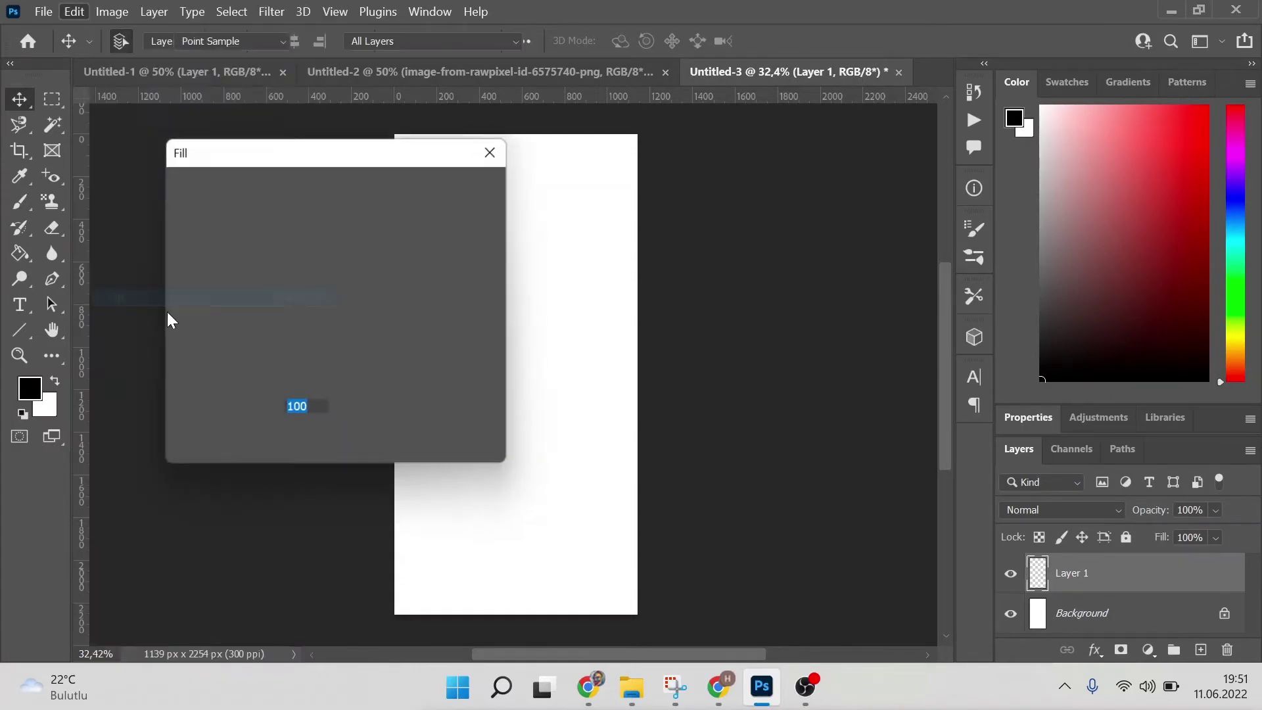
{"action": "left_click", "coordinate": [357, 194]}
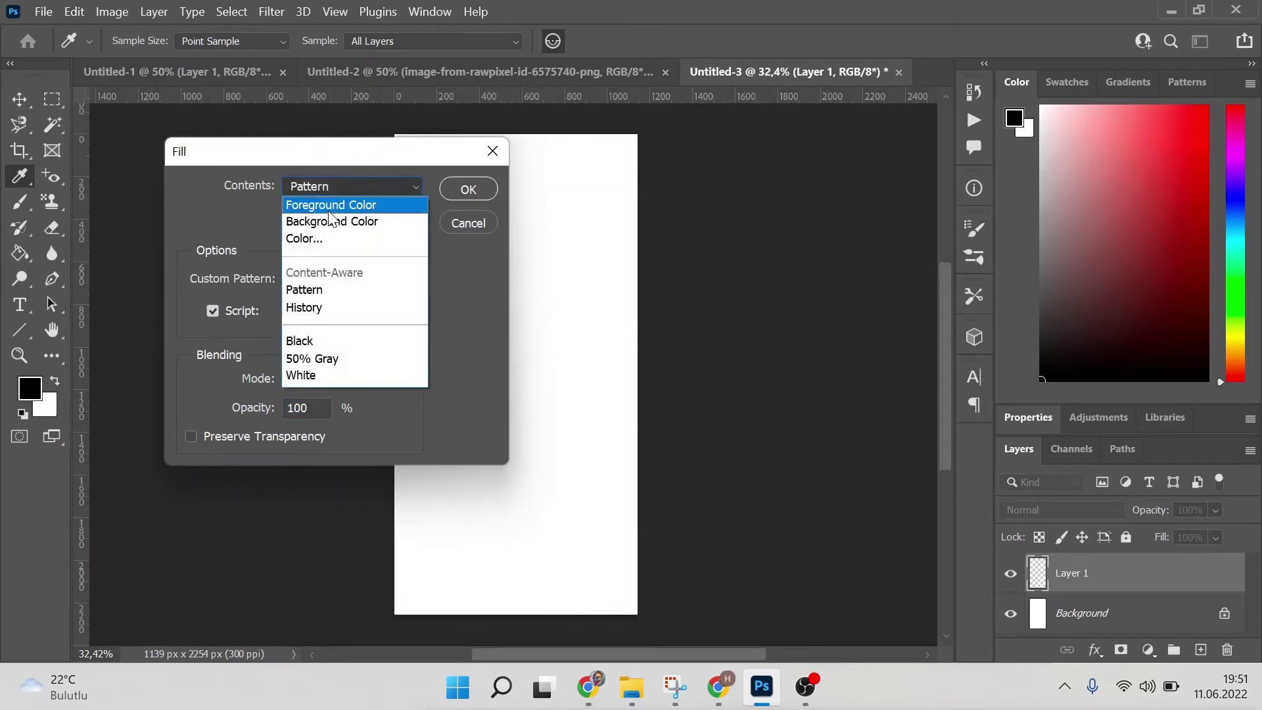
{"action": "left_click", "coordinate": [328, 194]}
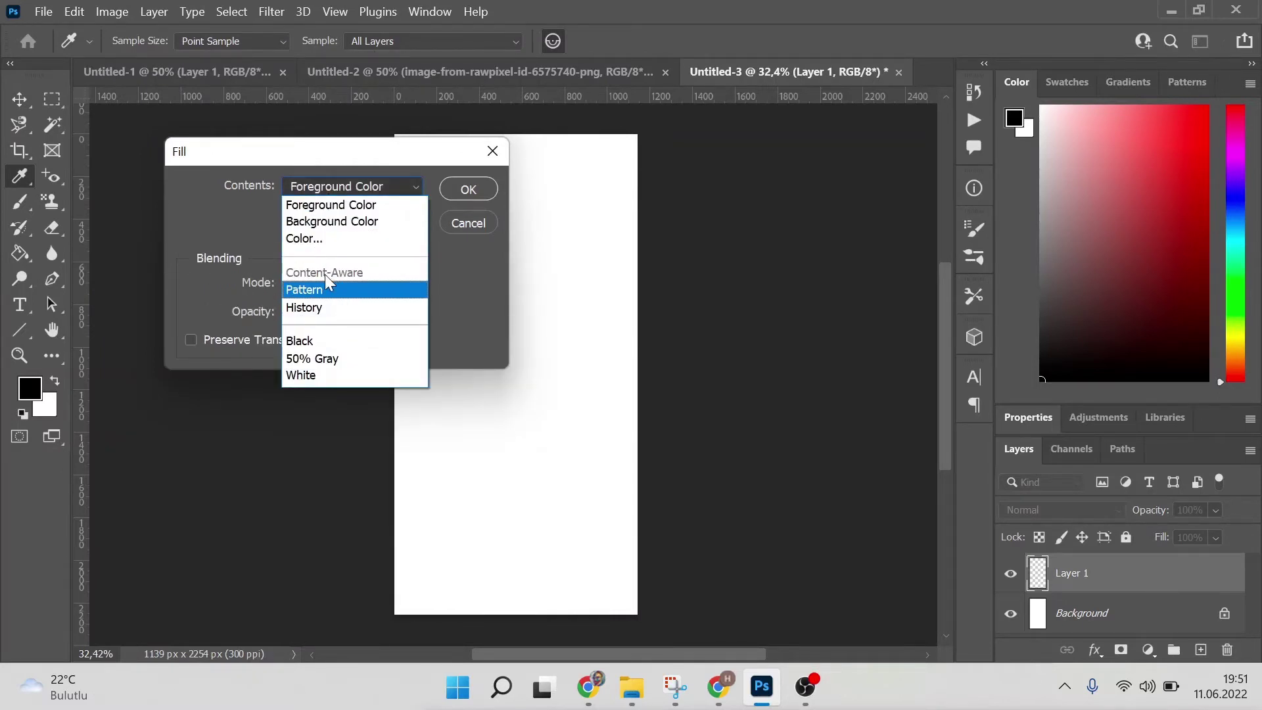
{"action": "left_click", "coordinate": [315, 290]}
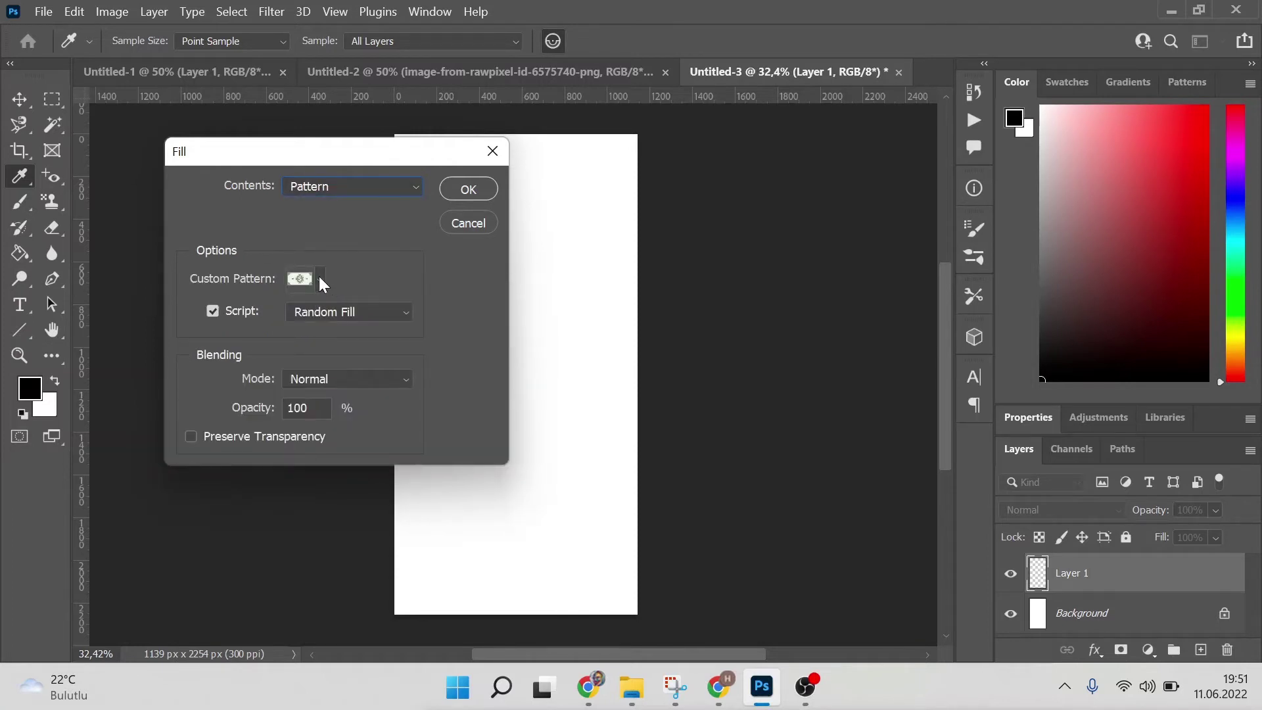
{"action": "left_click", "coordinate": [320, 281]}
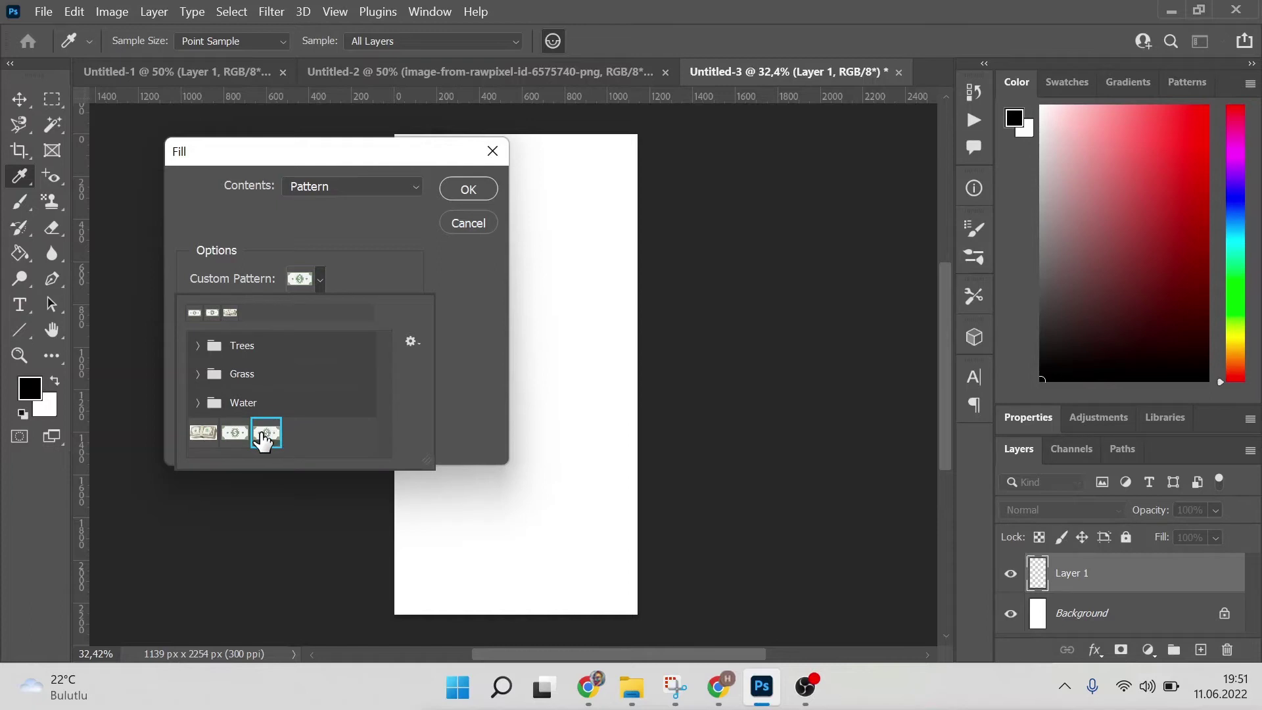
{"action": "left_click", "coordinate": [336, 253]}
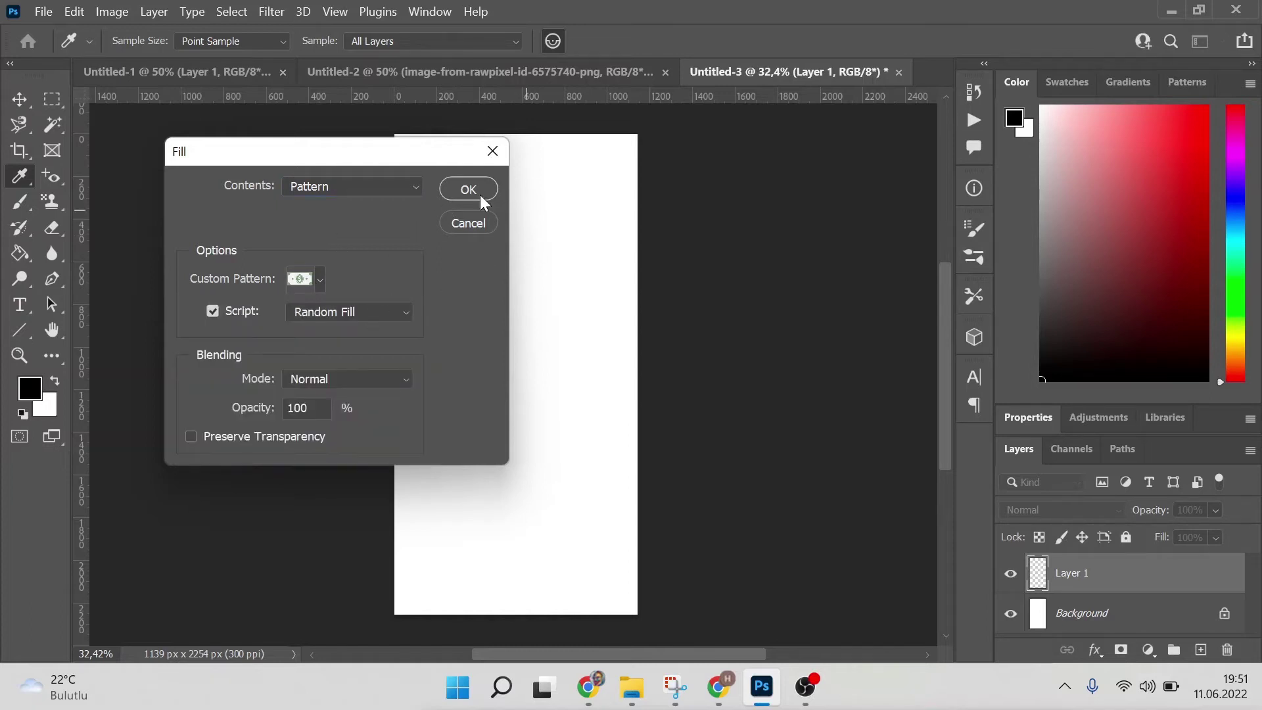
{"action": "left_click", "coordinate": [397, 316]}
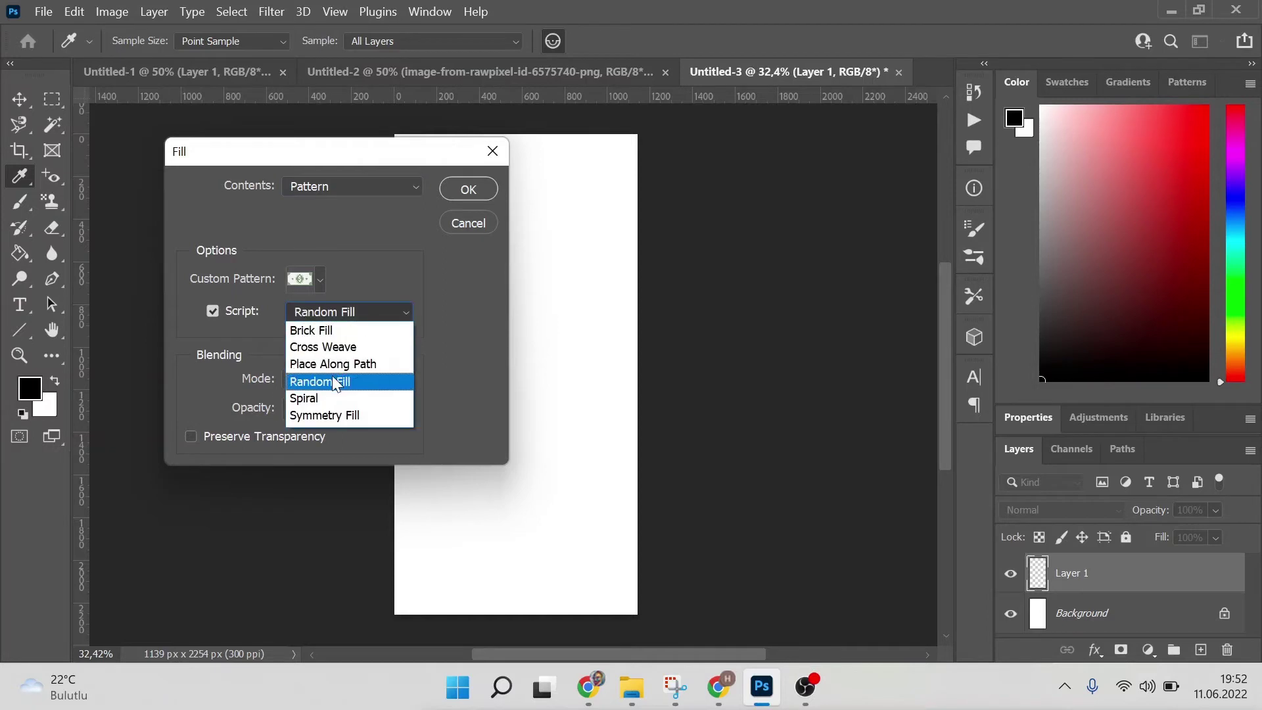
{"action": "left_click", "coordinate": [379, 281]}
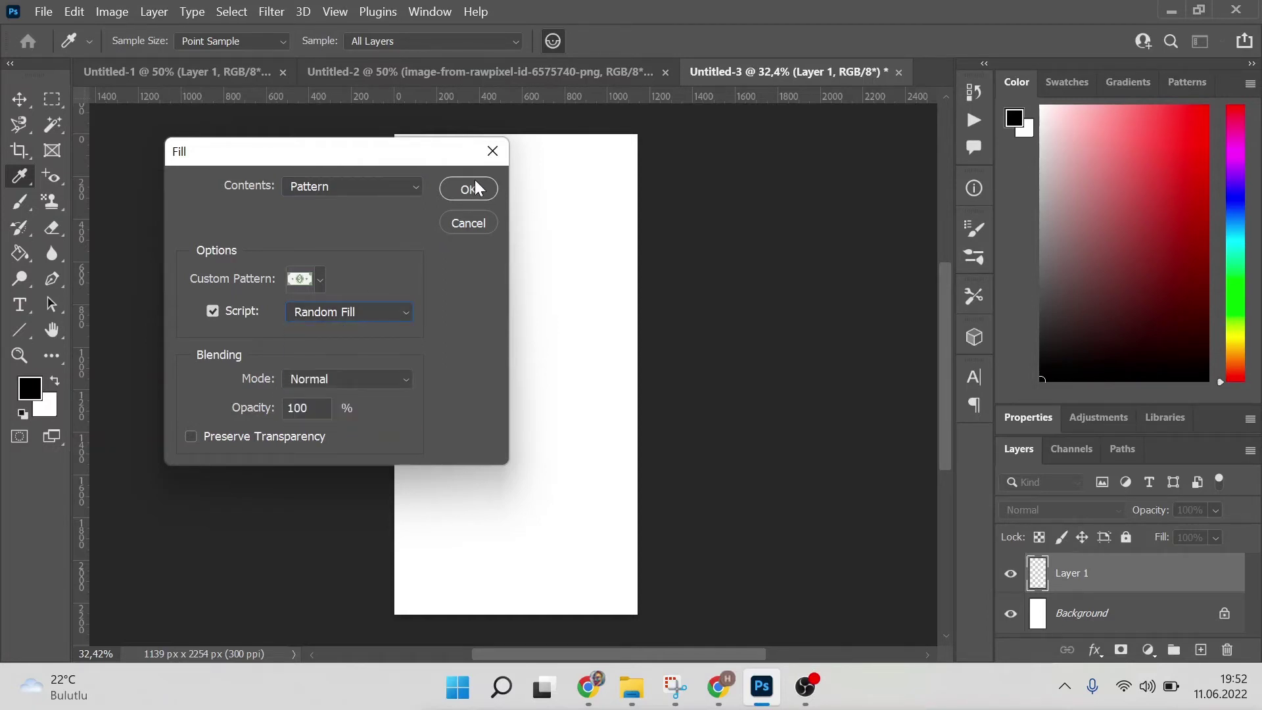
{"action": "left_click", "coordinate": [475, 189]}
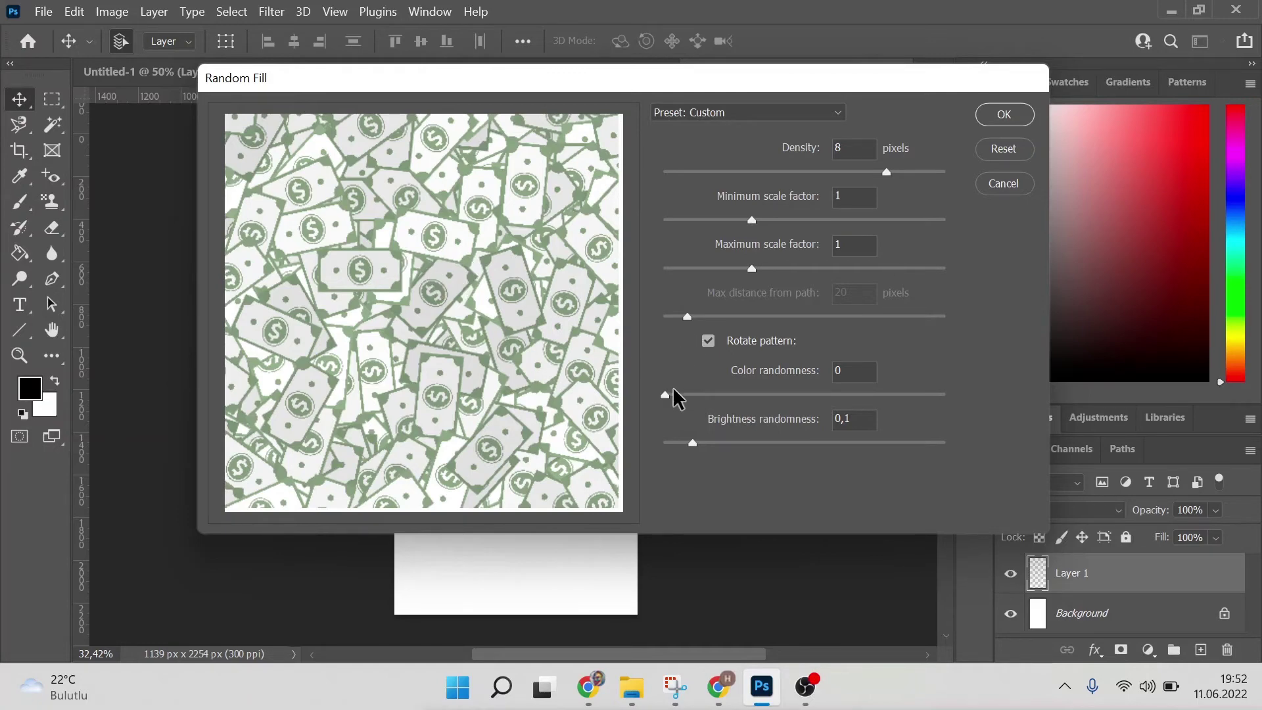
Apply the Random Fill with color randomness 0,09, then undo the result
{"action": "mouse_move", "coordinate": [665, 395]}
{"action": "left_mouse_down"}
{"action": "mouse_move", "coordinate": [707, 394]}
{"action": "mouse_move", "coordinate": [690, 395]}
{"action": "left_mouse_up"}
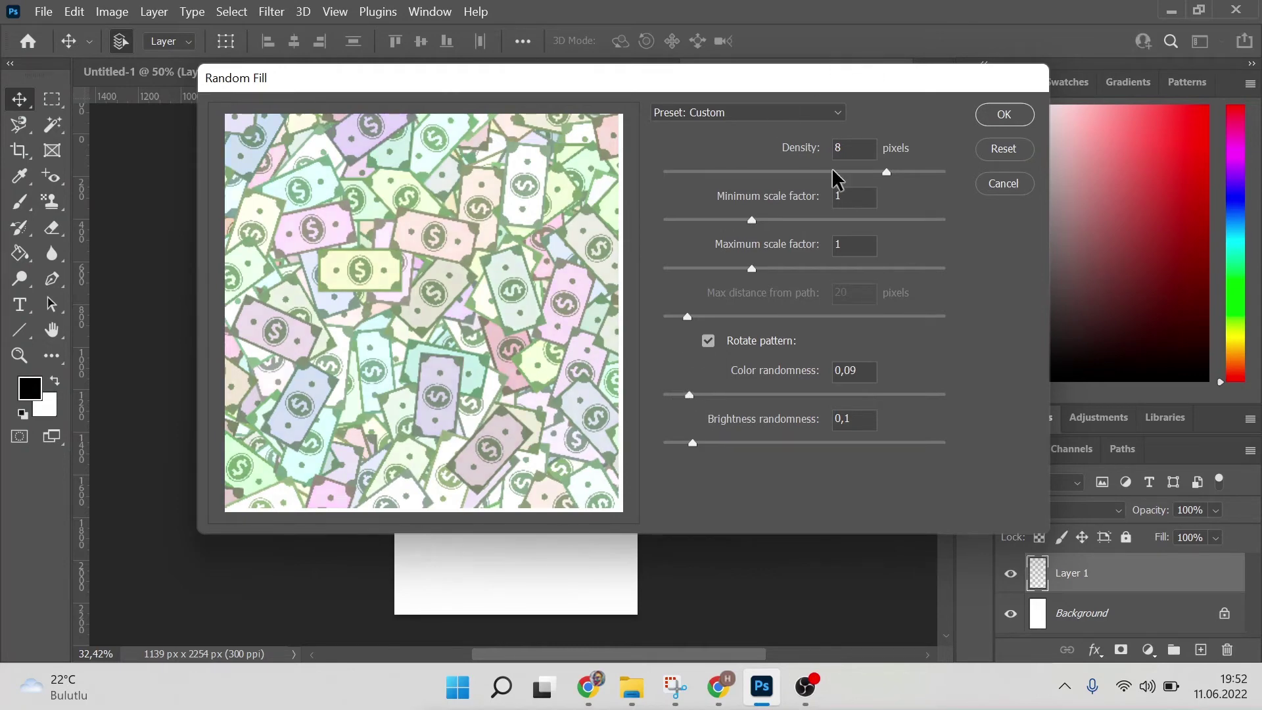
{"action": "left_click", "coordinate": [1007, 120]}
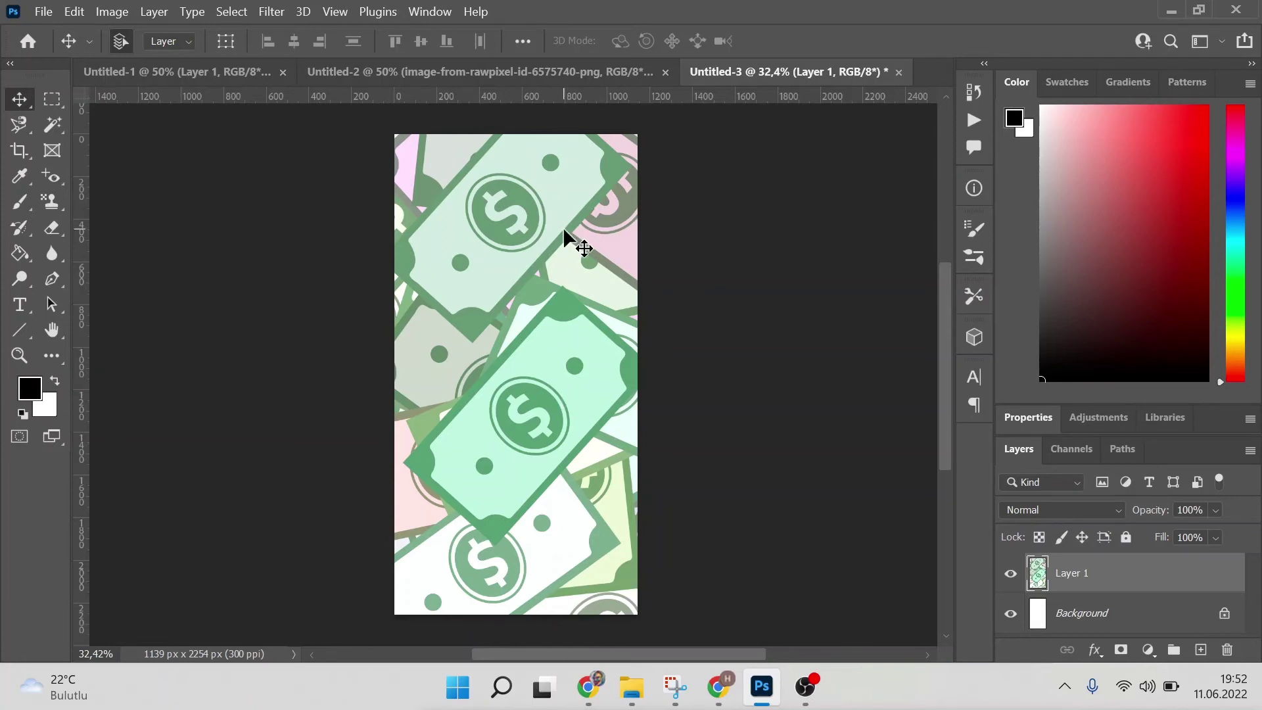
{"action": "key", "text": "ctrl+z"}
Rerun the dollar-bill pattern Fill with the Random Fill script
{"action": "left_click", "coordinate": [80, 7]}
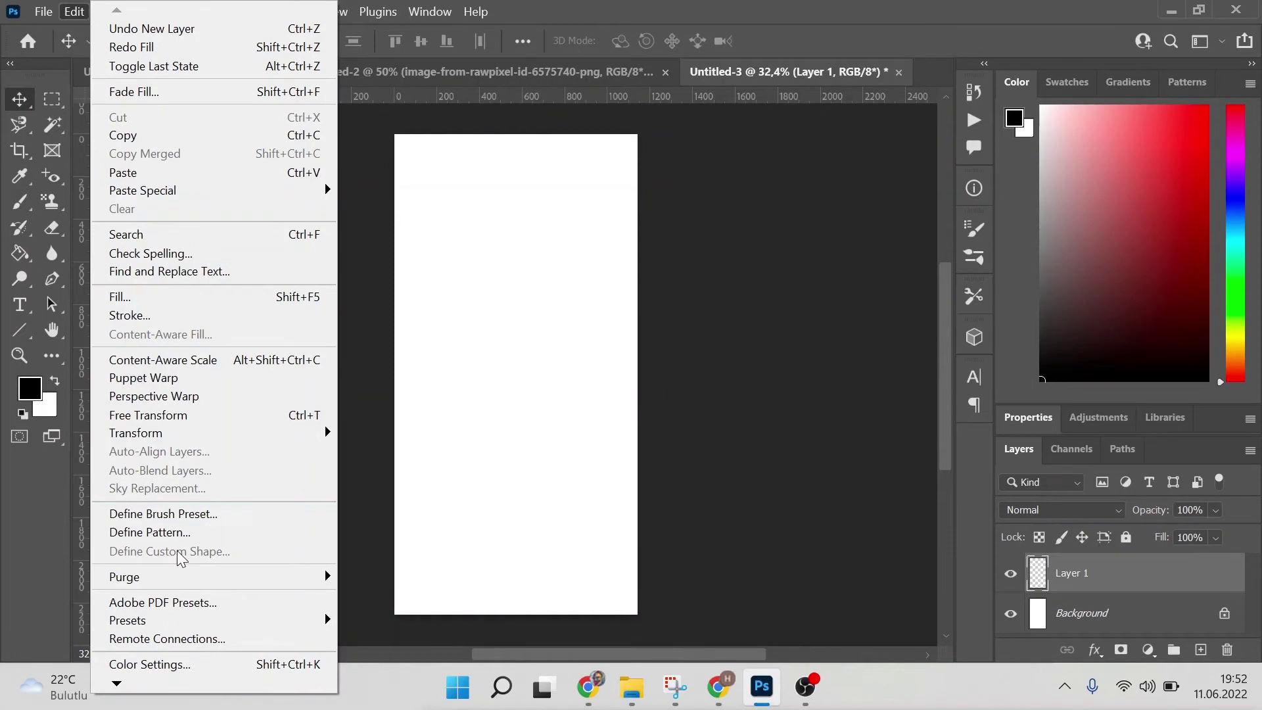
{"action": "left_click", "coordinate": [199, 302]}
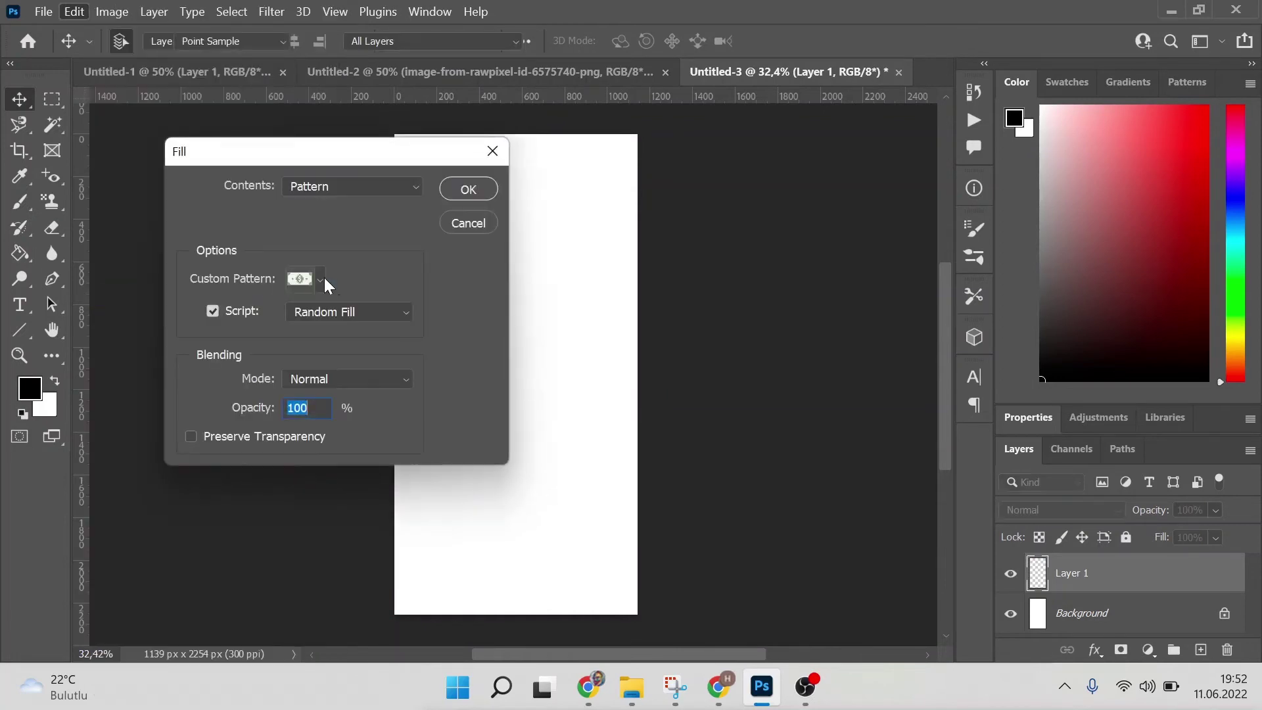
{"action": "left_click", "coordinate": [469, 188]}
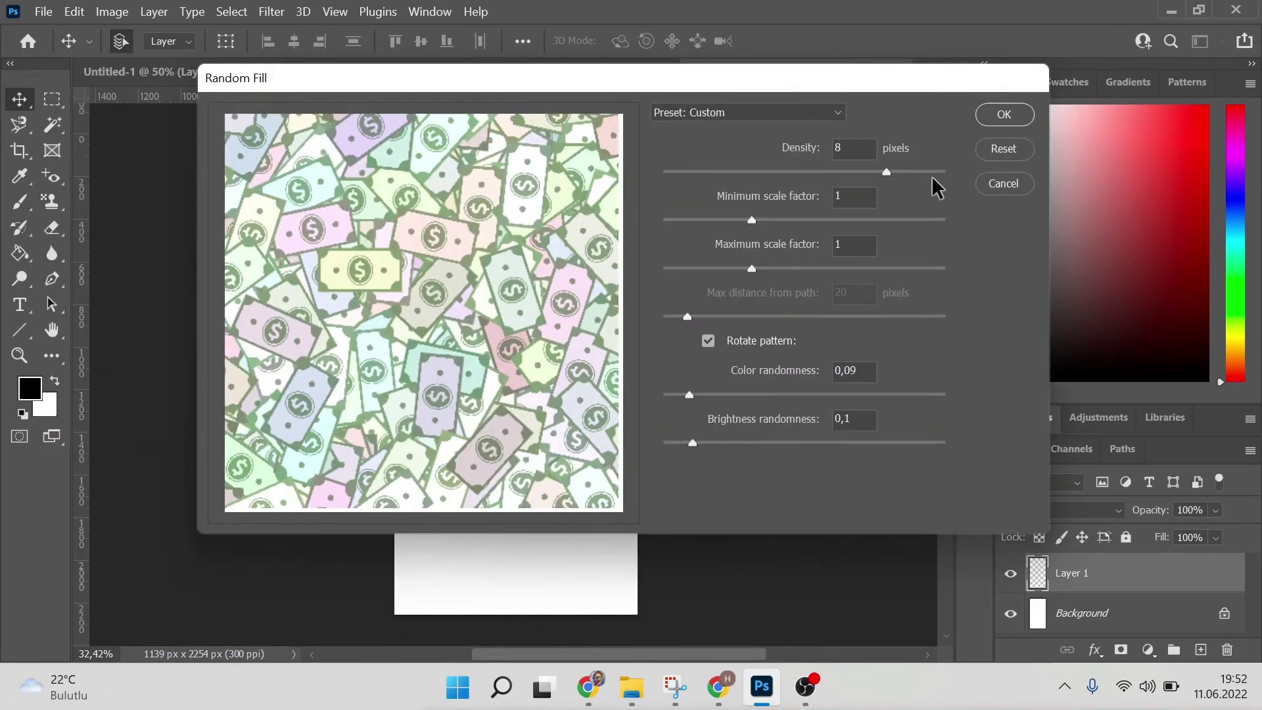
Apply Random Fill with density 10, minimum scale 0,62 and maximum scale 0,44
{"action": "left_click", "coordinate": [940, 172]}
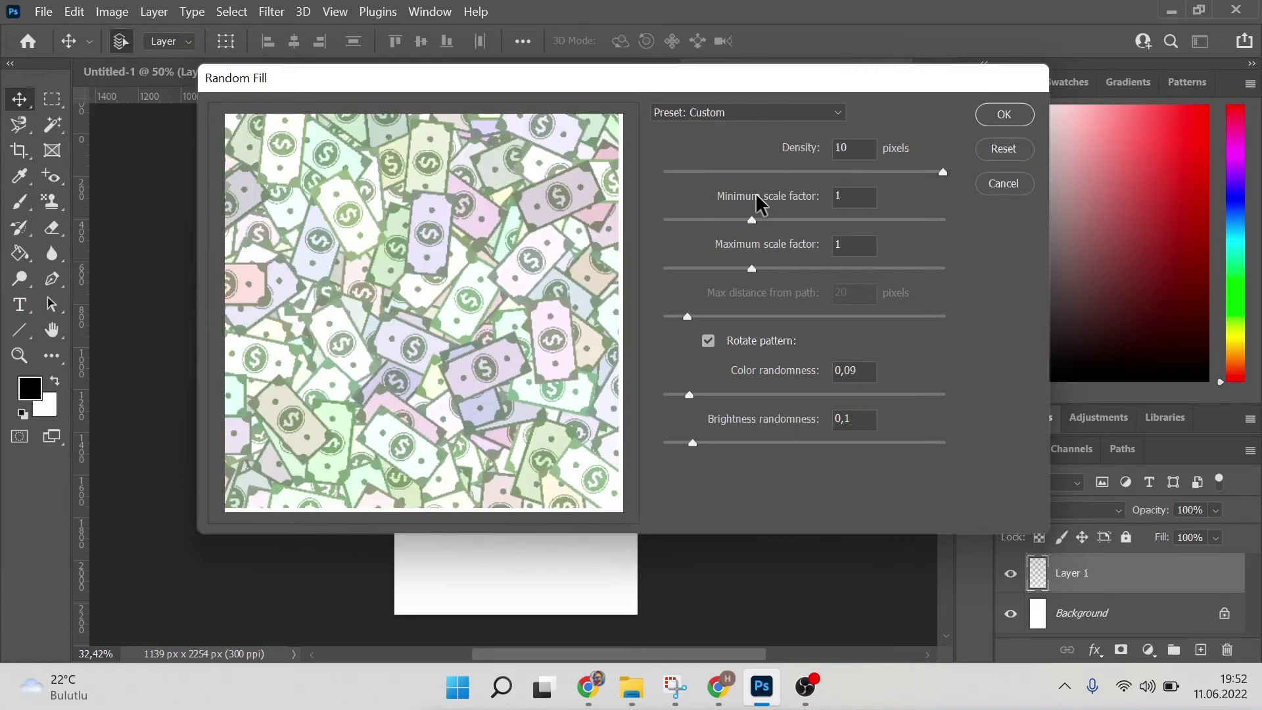
{"action": "left_click_drag", "start_coordinate": [751, 220], "coordinate": [797, 219]}
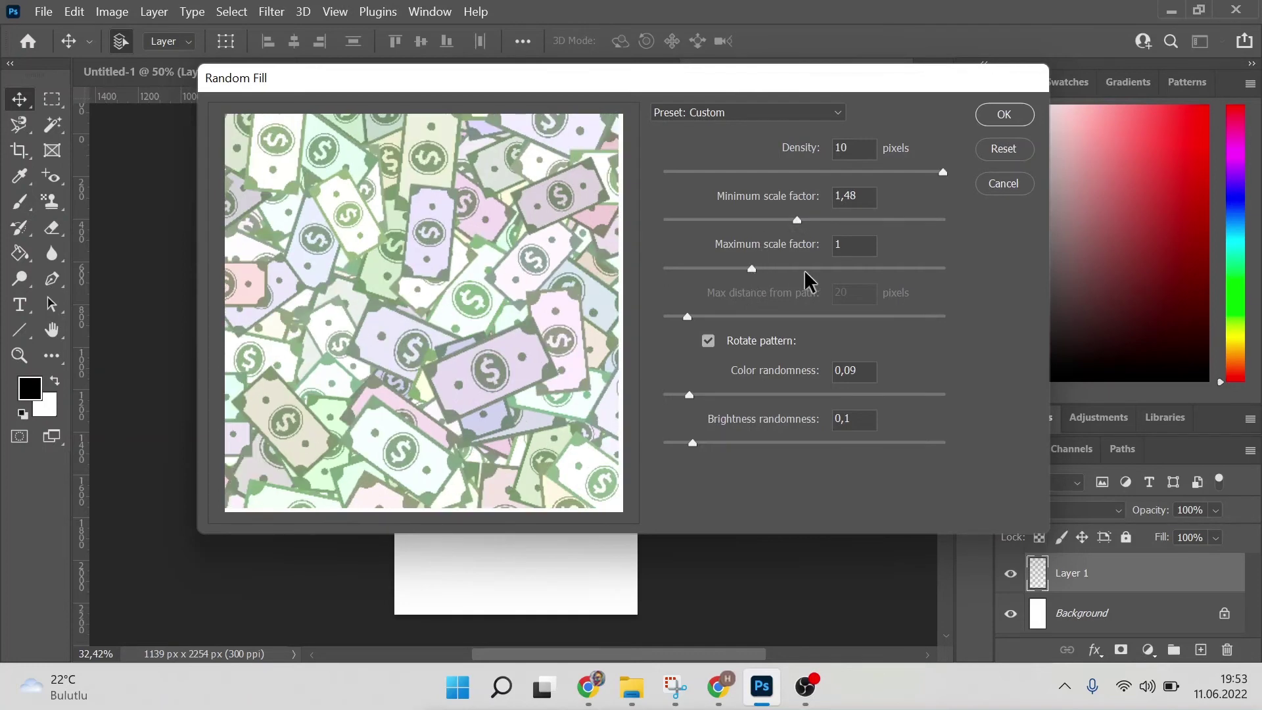
{"action": "left_click_drag", "start_coordinate": [752, 269], "coordinate": [739, 269]}
{"action": "left_click_drag", "start_coordinate": [797, 219], "coordinate": [690, 220]}
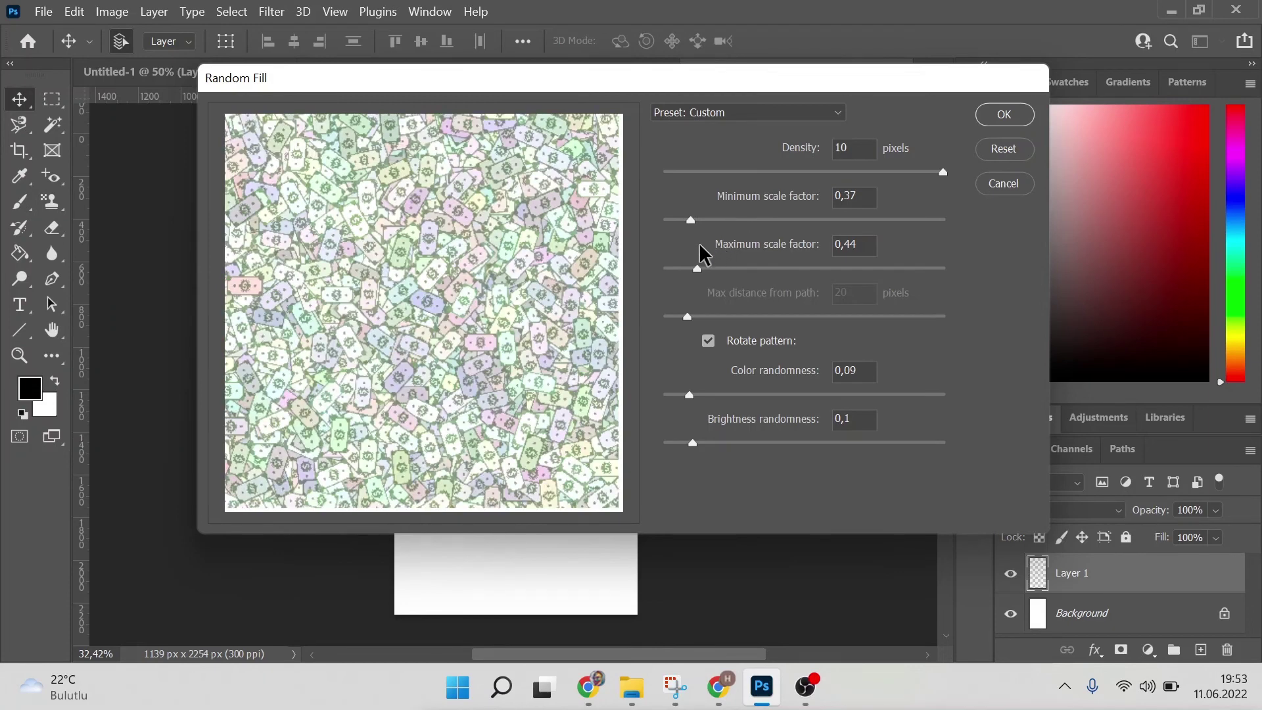
{"action": "left_click_drag", "start_coordinate": [690, 219], "coordinate": [715, 220]}
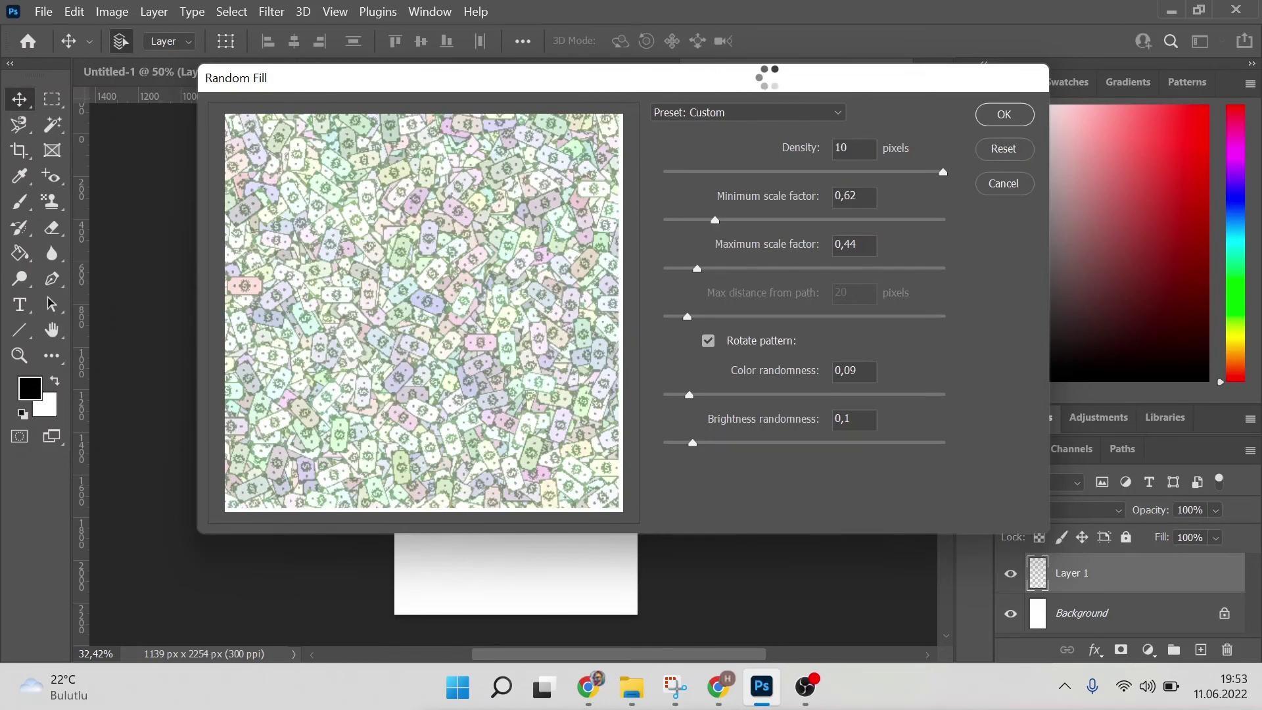
{"action": "left_click", "coordinate": [1003, 115]}
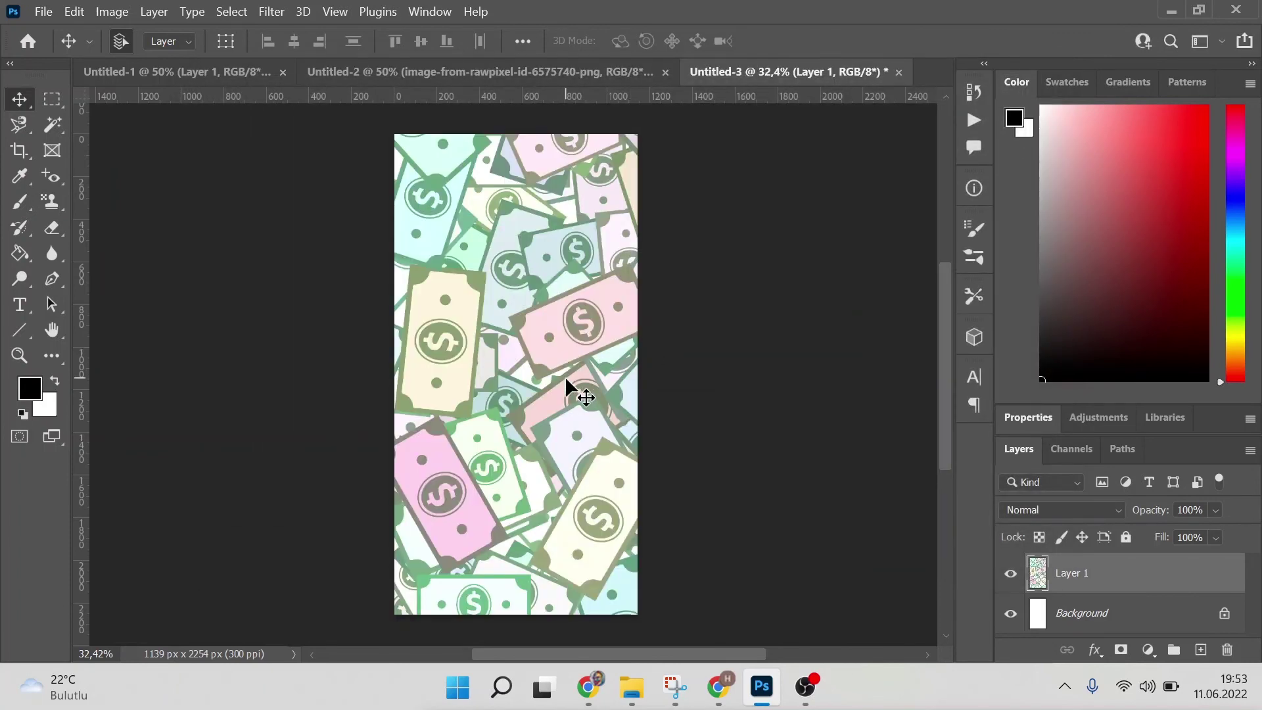
Scroll the canvas to review the smaller pastel dollar bills scattered across it
{"action": "scroll", "coordinate": [566, 392], "scroll_direction": "down", "scroll_amount": 1}
{"action": "scroll", "coordinate": [565, 390], "scroll_direction": "up", "scroll_amount": 2}
{"action": "scroll", "coordinate": [566, 393], "scroll_direction": "up", "scroll_amount": 1}
Switch back to Chrome showing the web-tasarimci.com homepage
{"action": "left_click", "coordinate": [719, 687]}
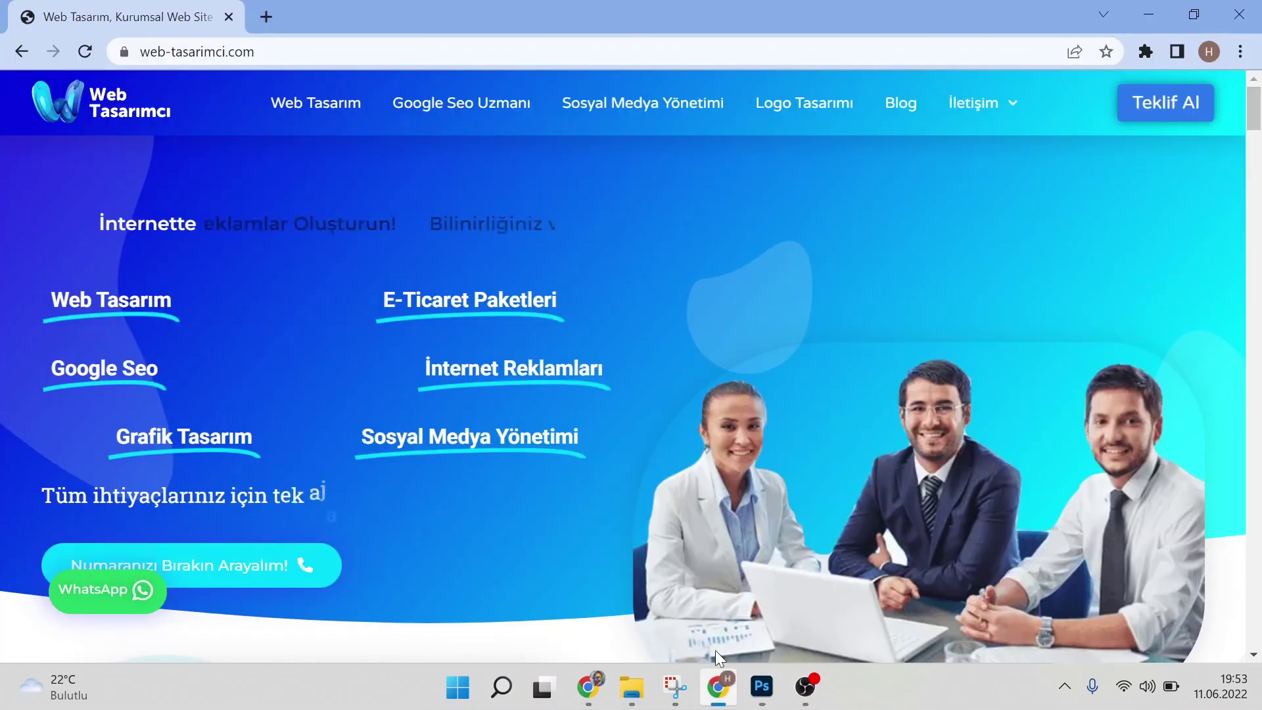